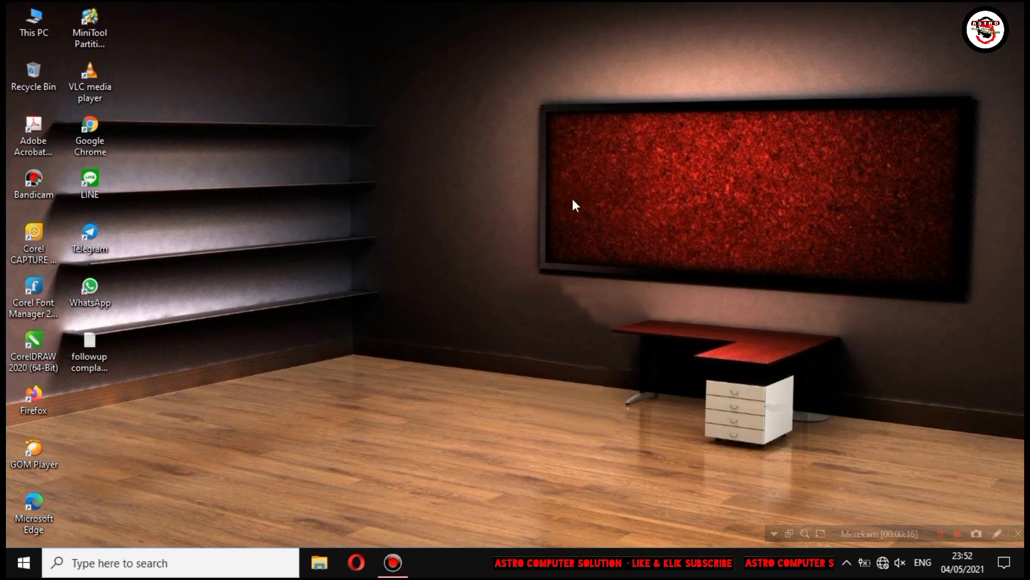
right_click(580, 214)
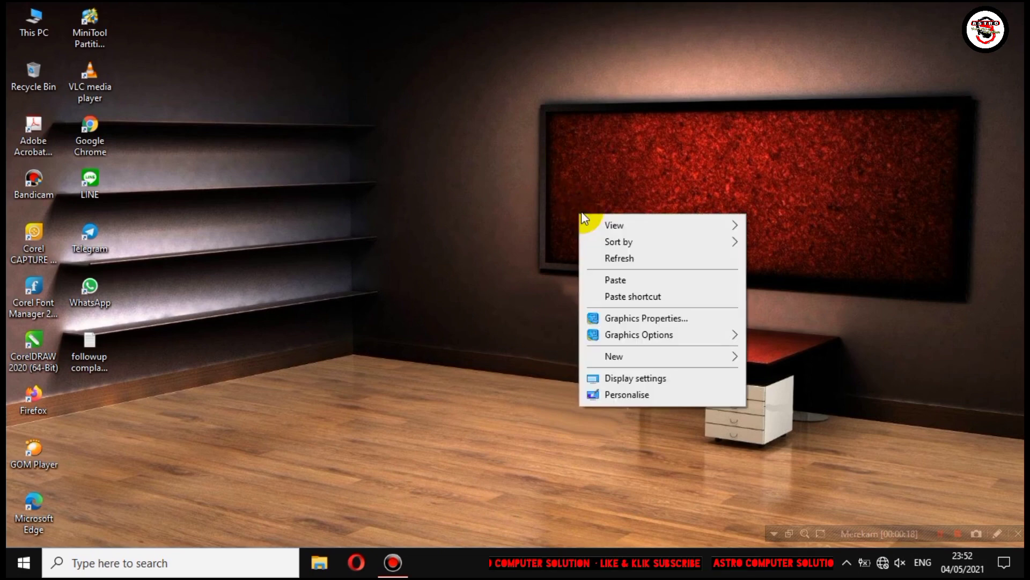
click(621, 257)
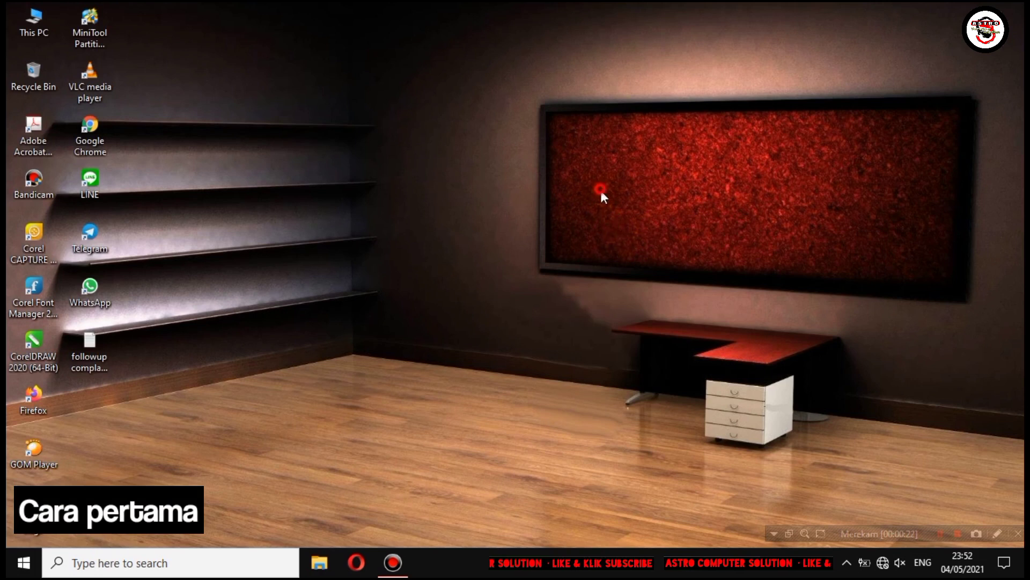
click(616, 232)
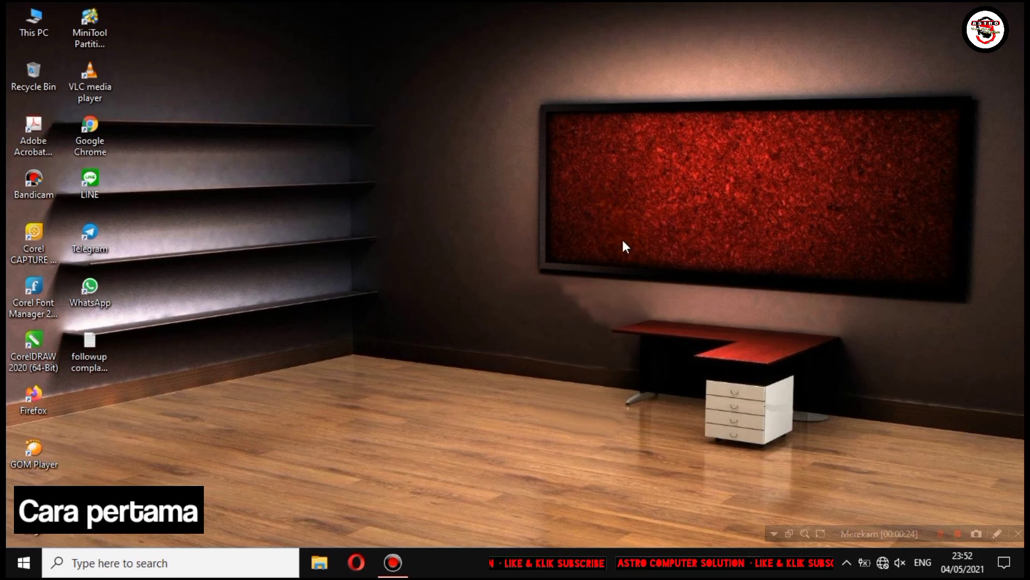
click(626, 221)
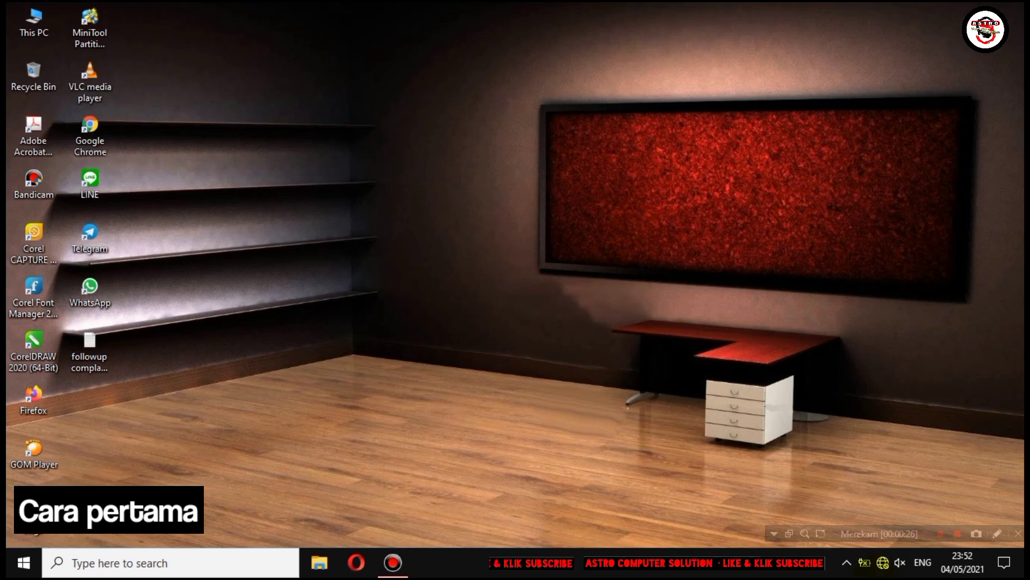
Step: Check the available network connections and switch off Bluetooth in the quick actions
click(884, 568)
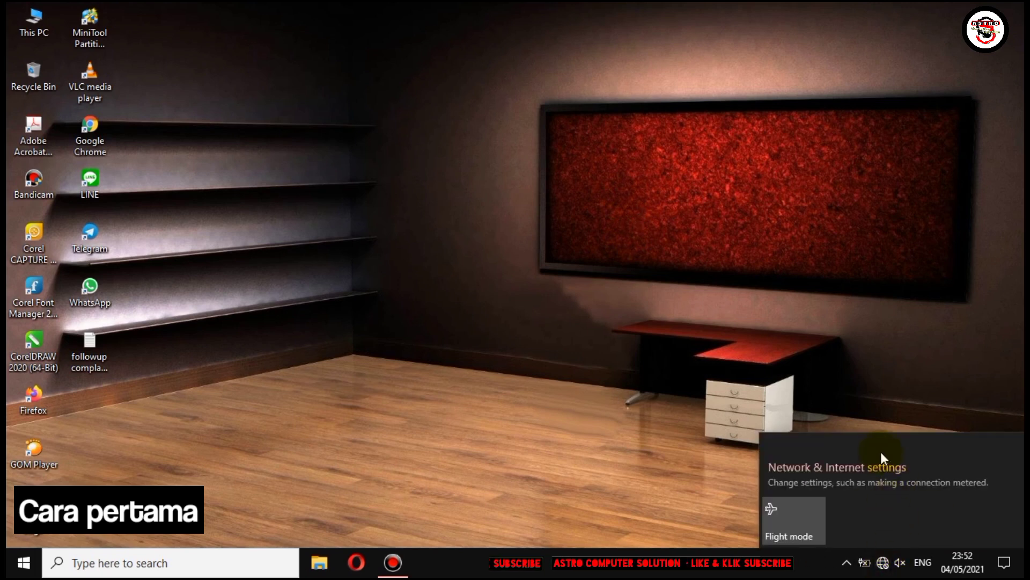
click(1004, 563)
click(794, 427)
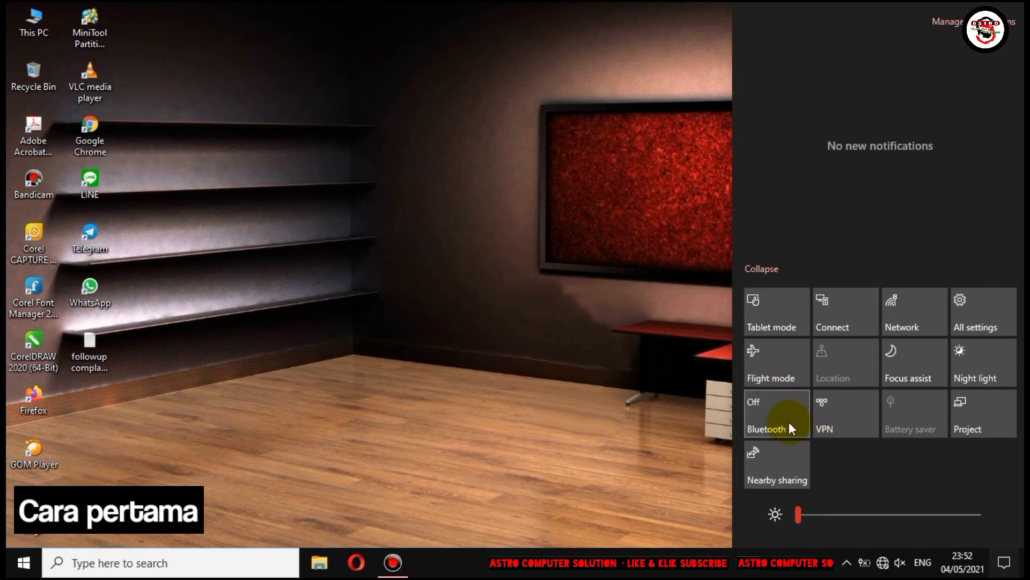
Step: Switch Flight mode on and off again, and display the available network connections
click(782, 359)
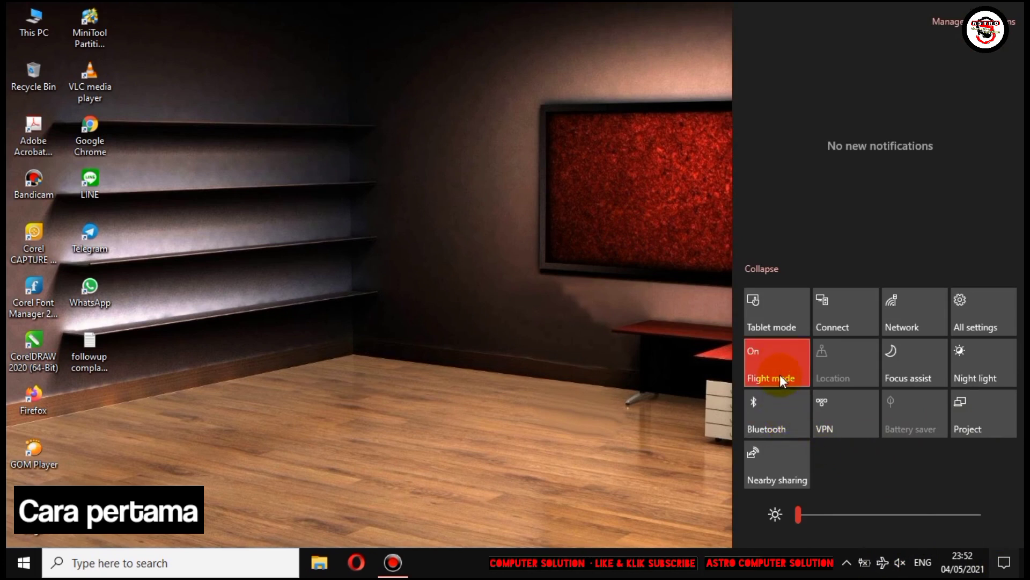
click(780, 375)
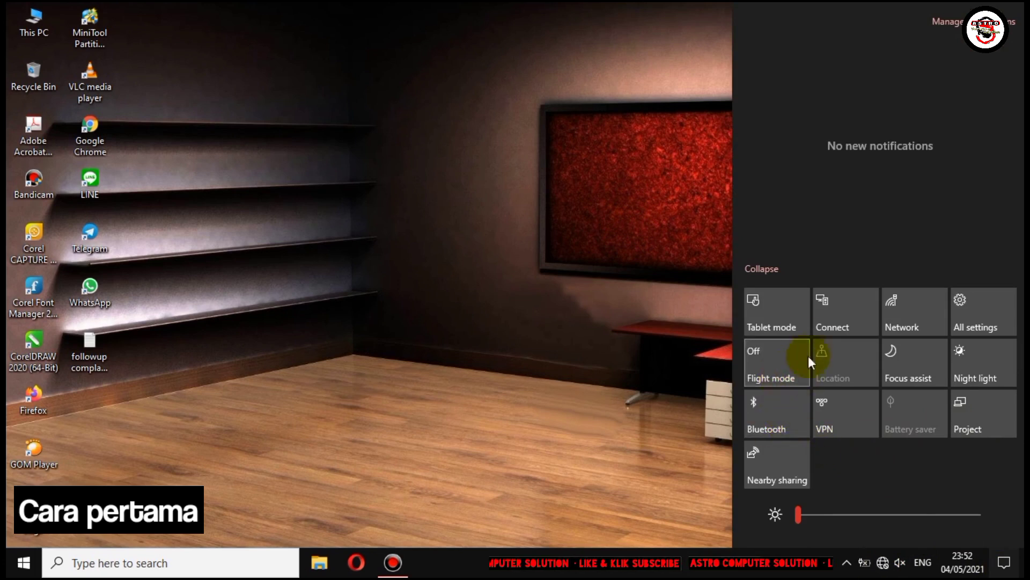
click(899, 325)
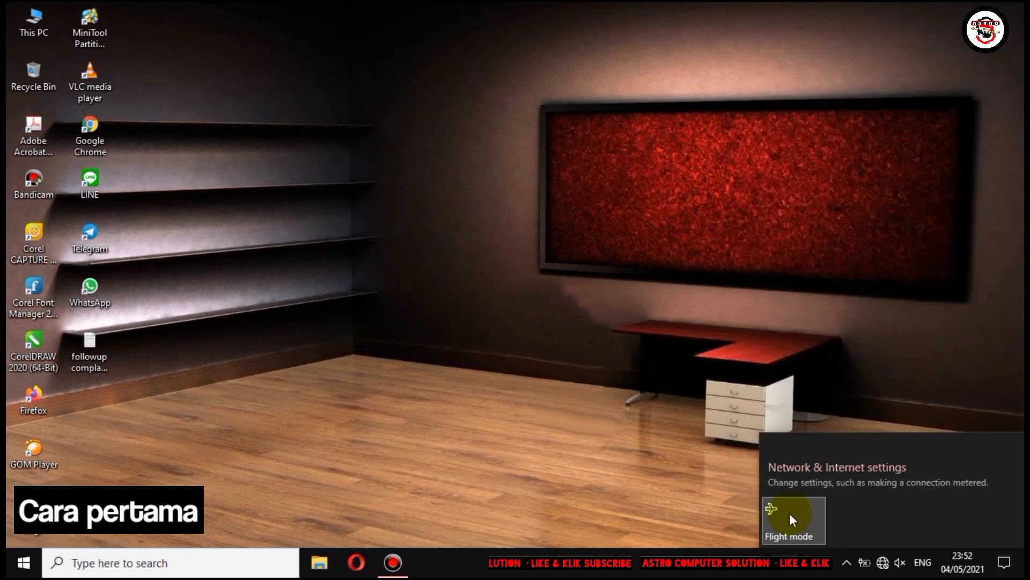
Step: Refresh the desktop and recheck the available network connections
click(674, 423)
right_click(680, 363)
click(730, 218)
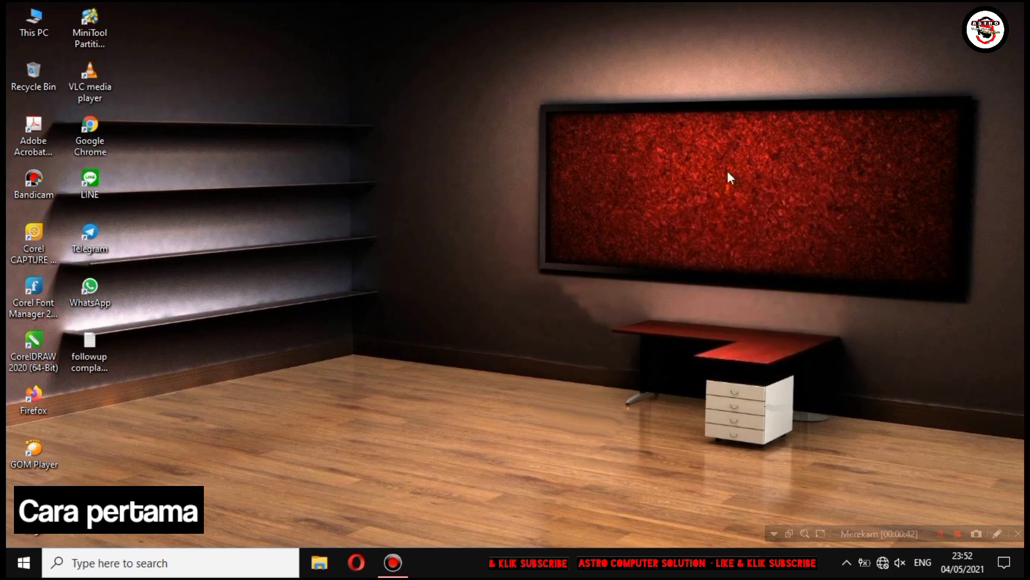
click(883, 563)
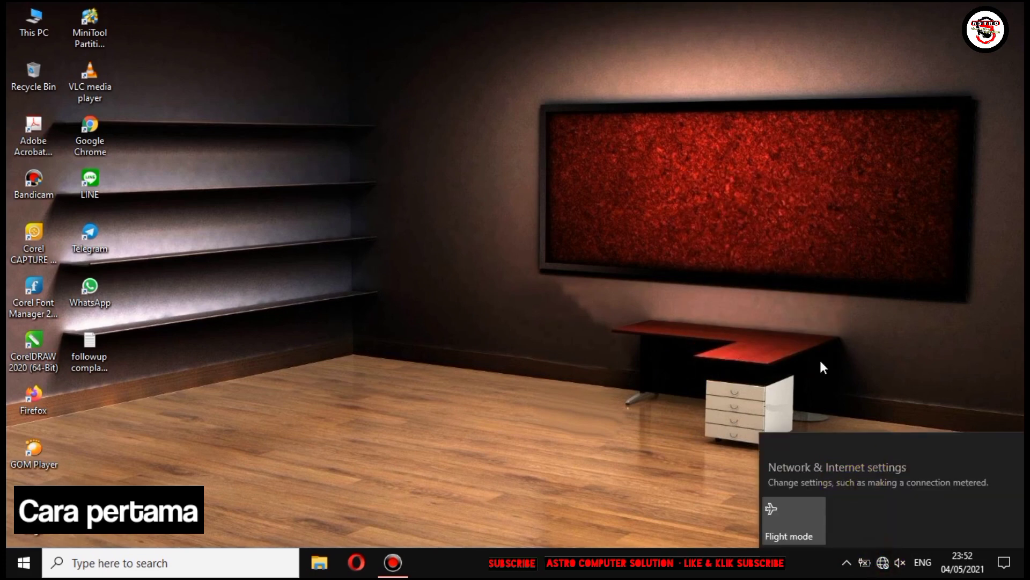
click(794, 324)
right_click(795, 324)
click(749, 408)
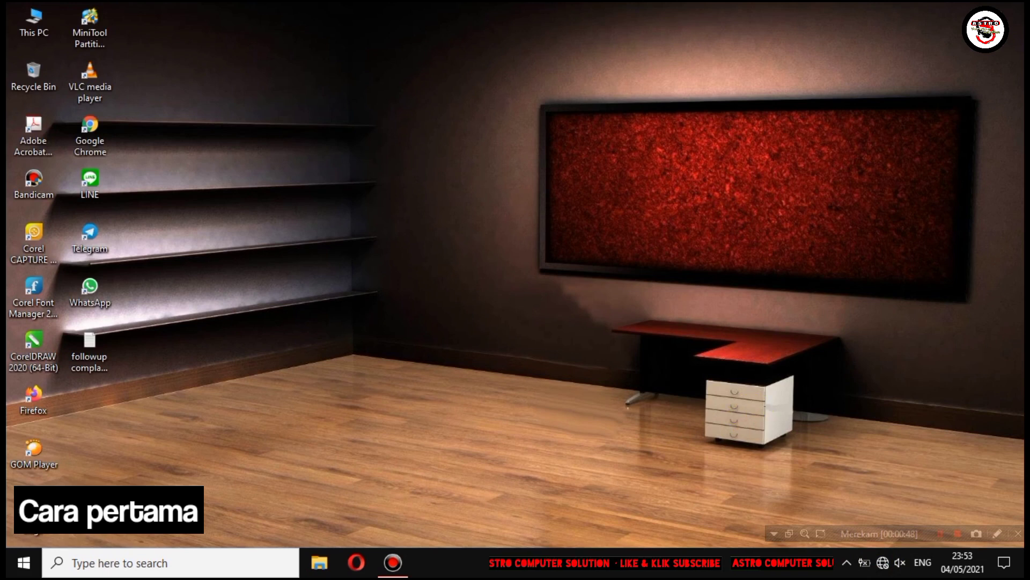
right_click(680, 180)
click(734, 221)
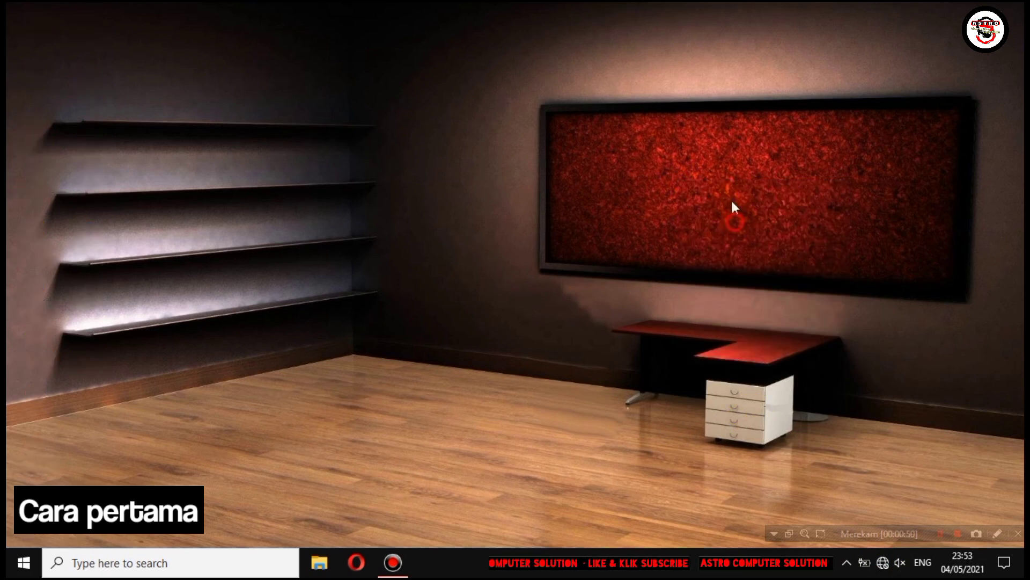
Step: Open Computer Management for This PC from File Explorer, leaving only its window open and maximized
click(322, 562)
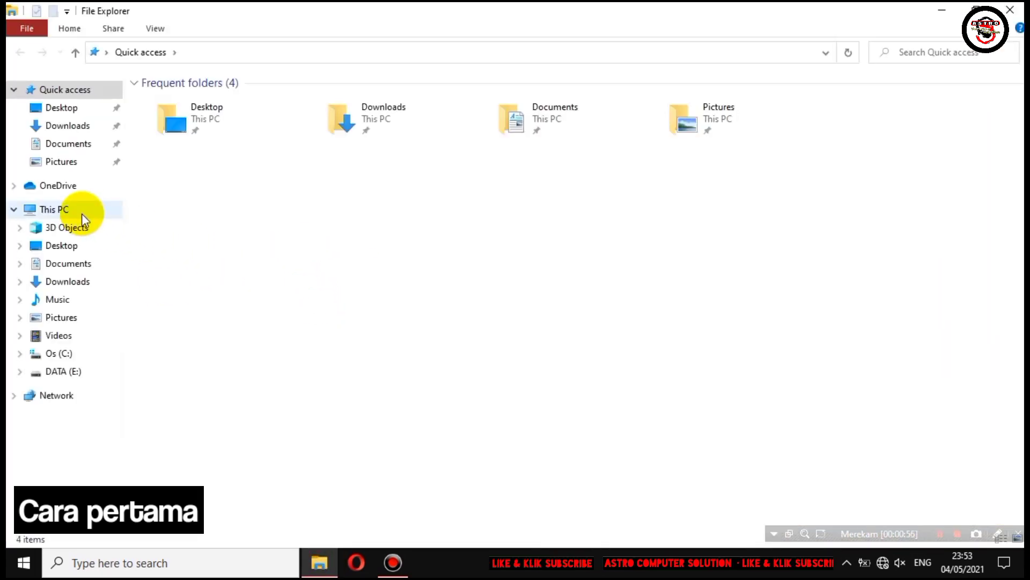
click(62, 213)
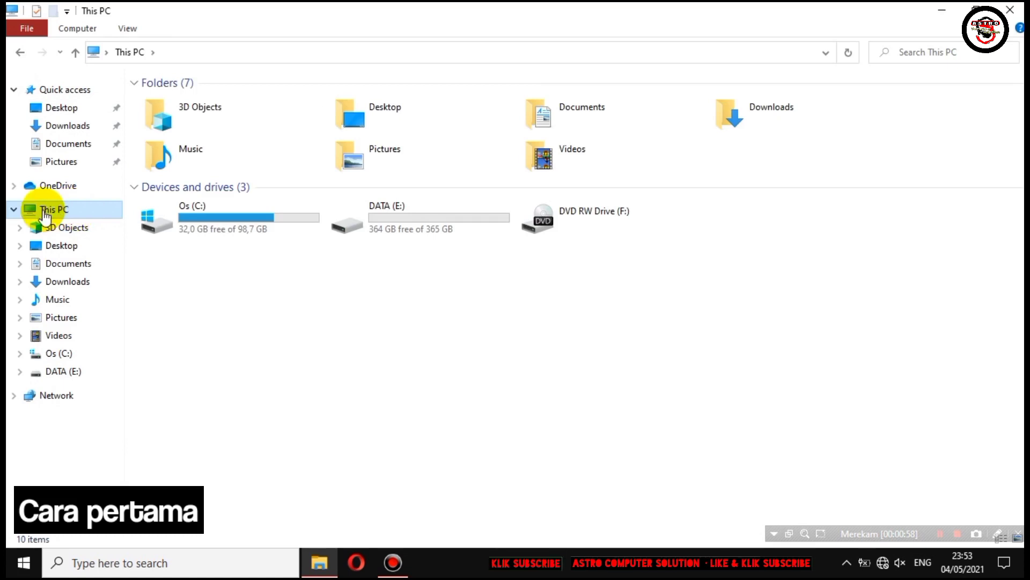
right_click(52, 214)
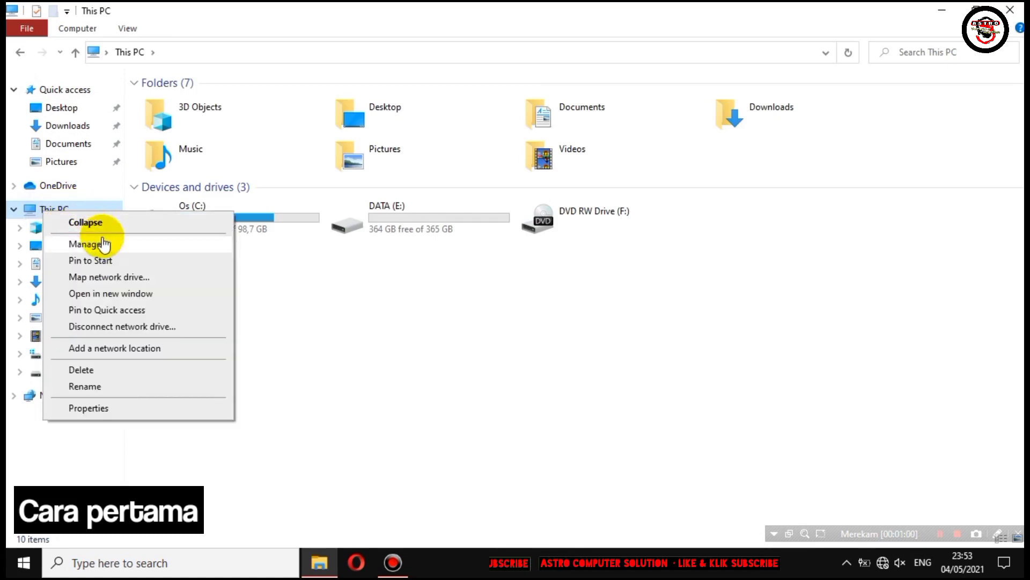
click(150, 245)
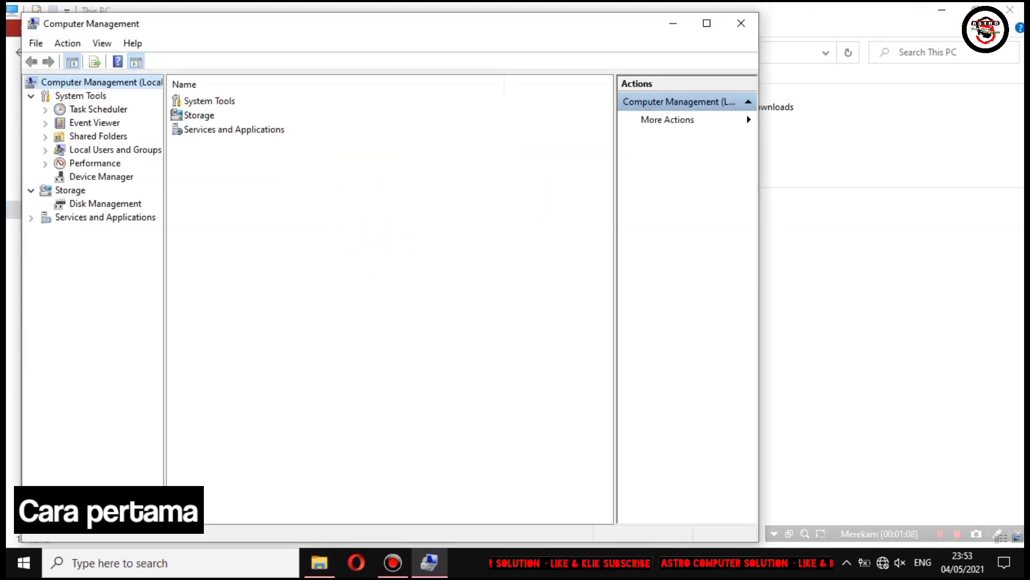
click(1010, 10)
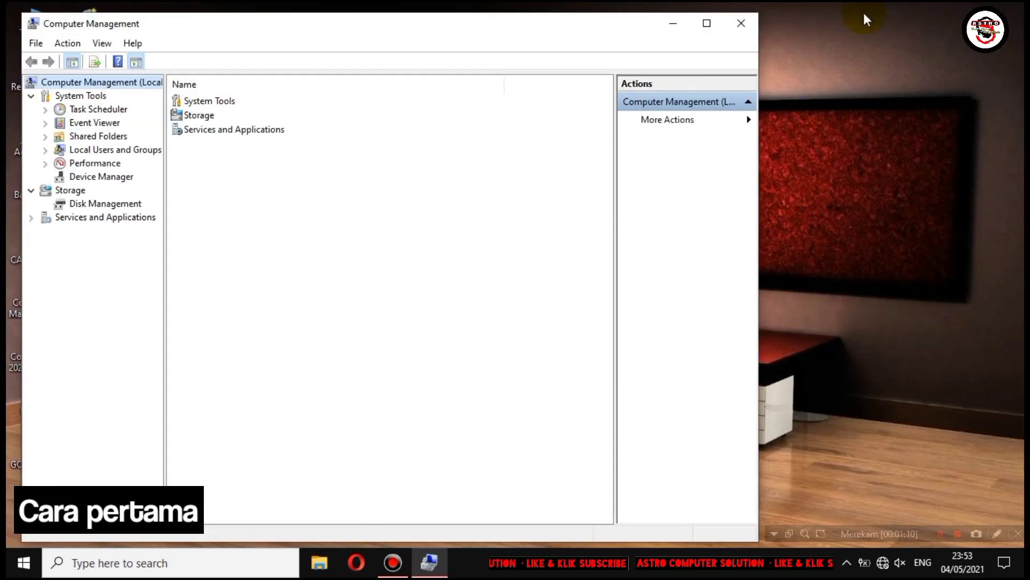
click(706, 23)
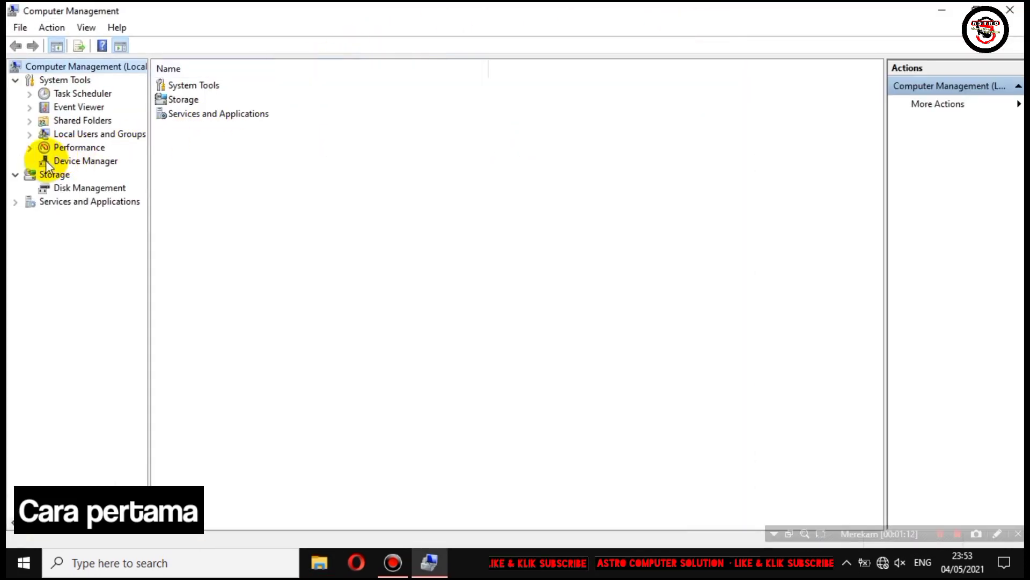
Step: Show Device Manager and expand the Network adapters category
click(84, 161)
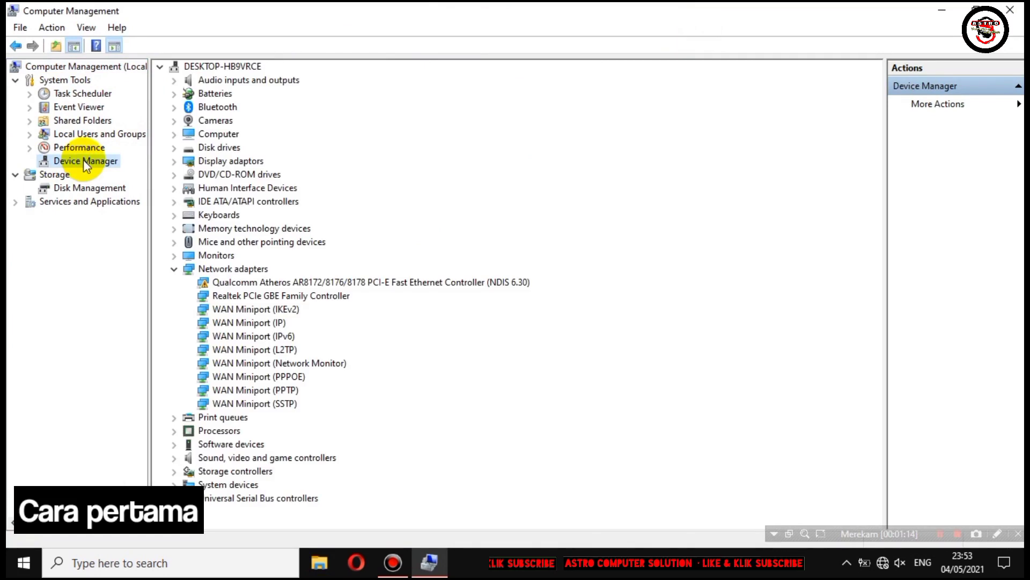
click(252, 282)
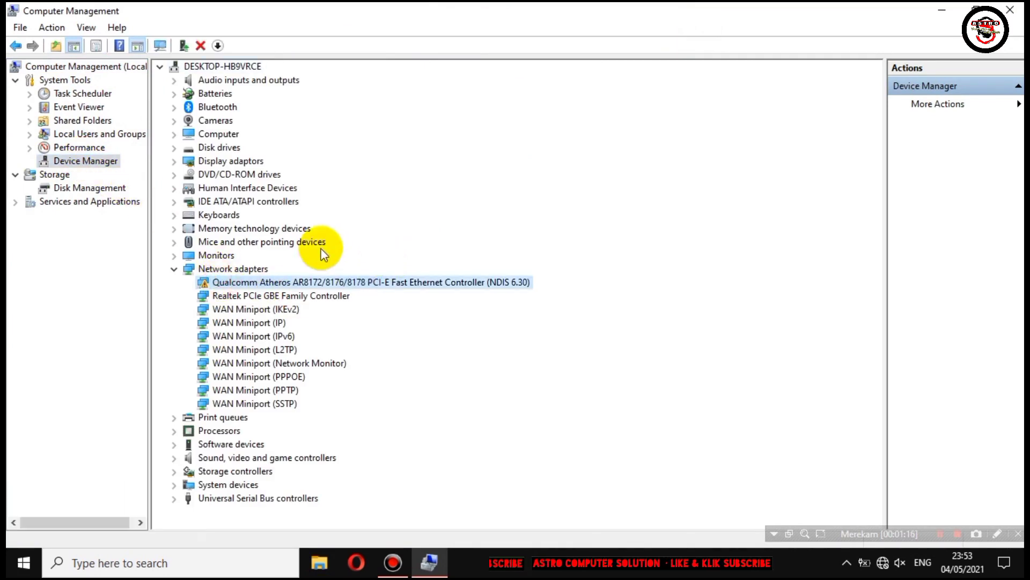
double_click(183, 266)
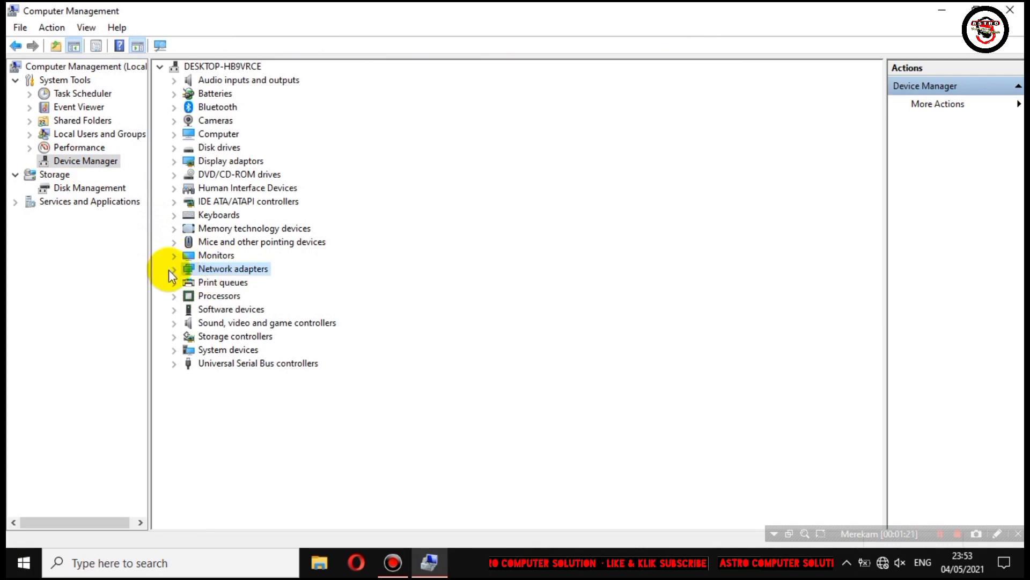
click(175, 270)
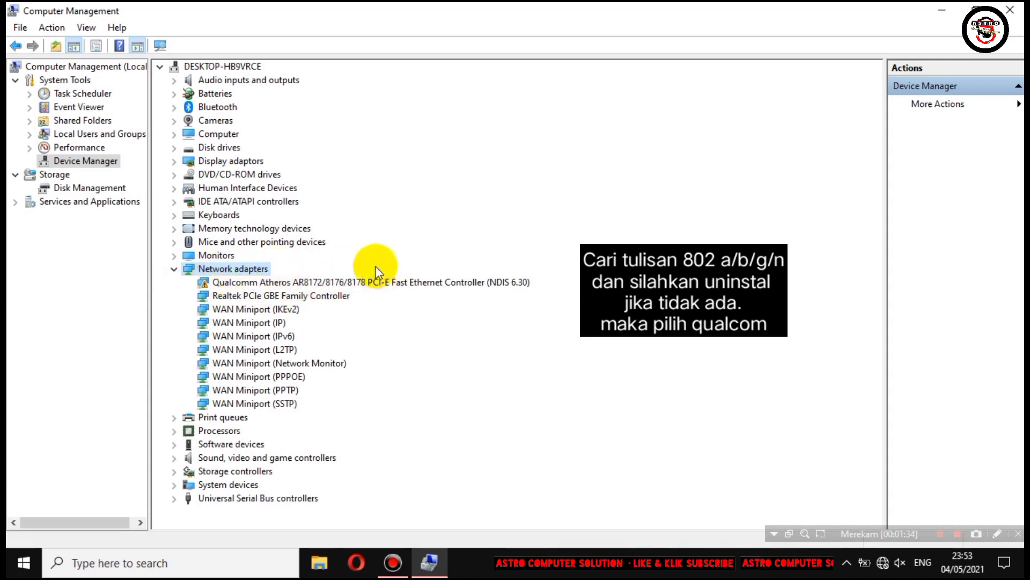
Step: Uninstall the Qualcomm Atheros AR8172/8176/8178 PCI-E Fast Ethernet Controller (NDIS 6.30) from the network adapters
click(311, 282)
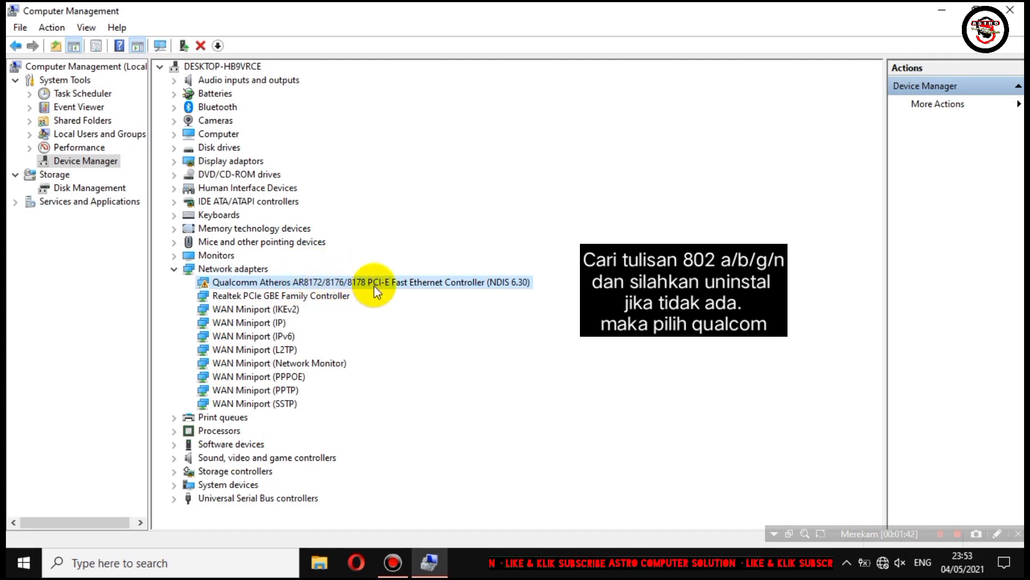
right_click(329, 282)
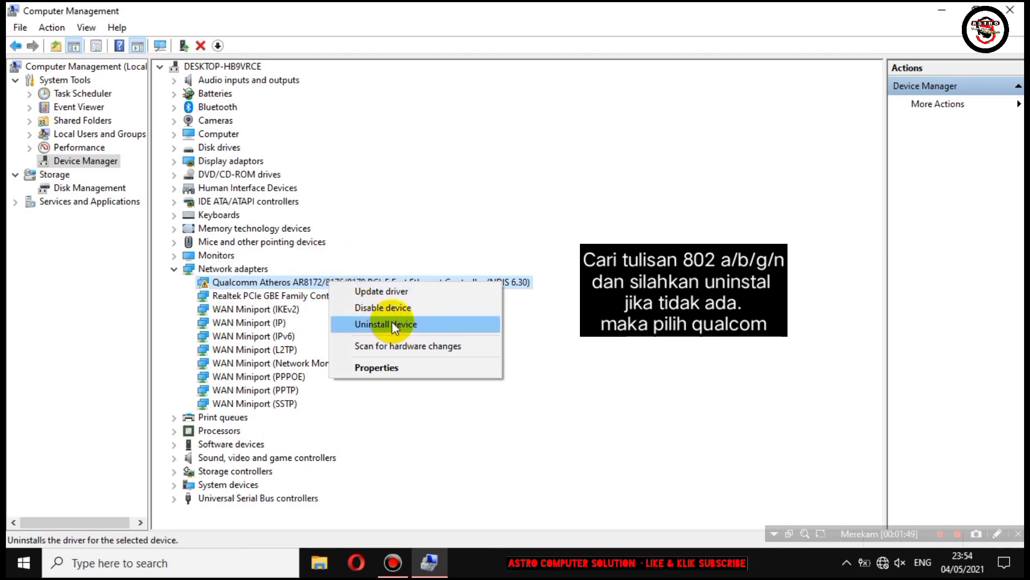
click(423, 323)
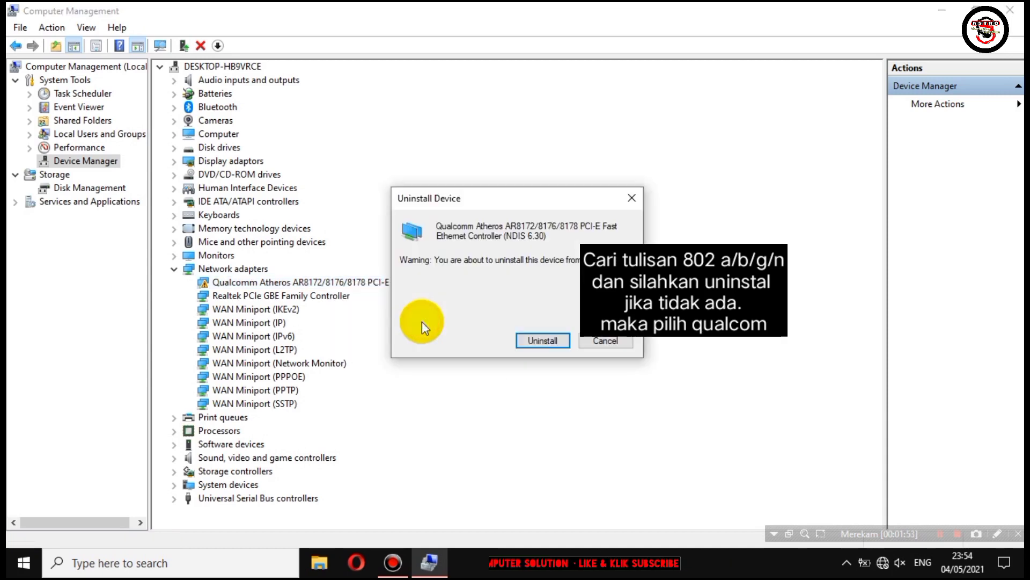
click(540, 341)
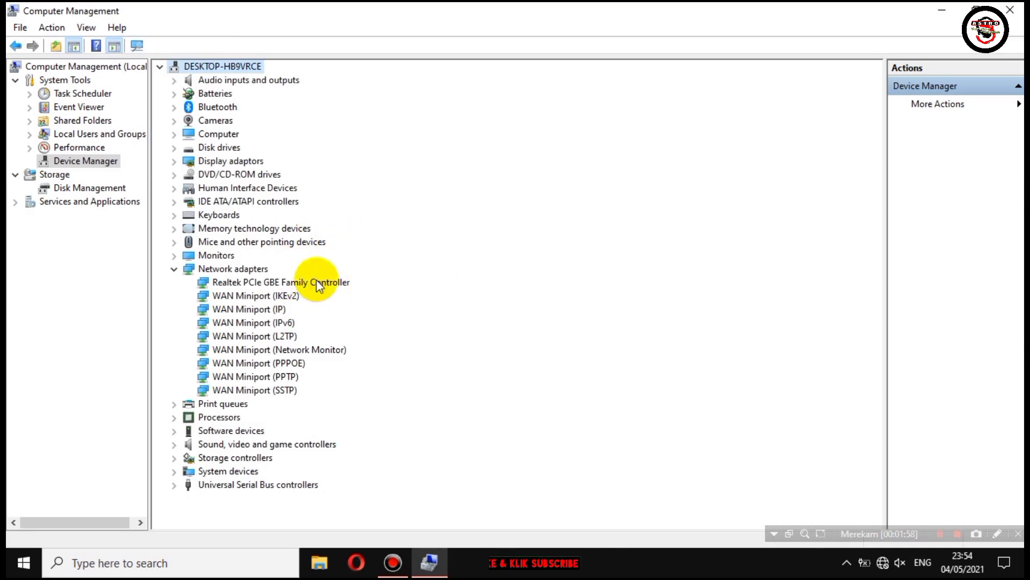
Step: Close Computer Management and check which network connections are available on the desktop
click(1010, 10)
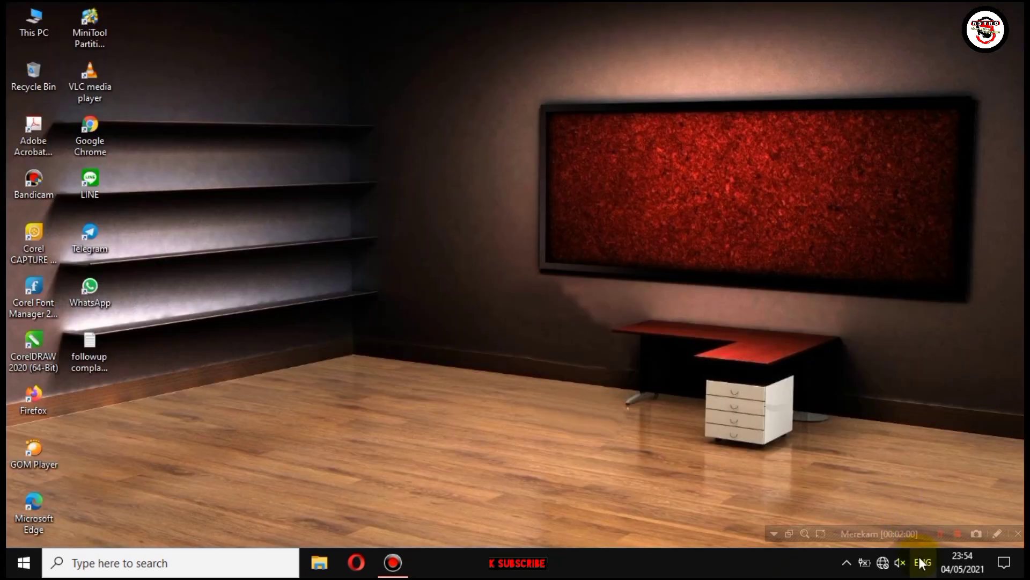
click(883, 562)
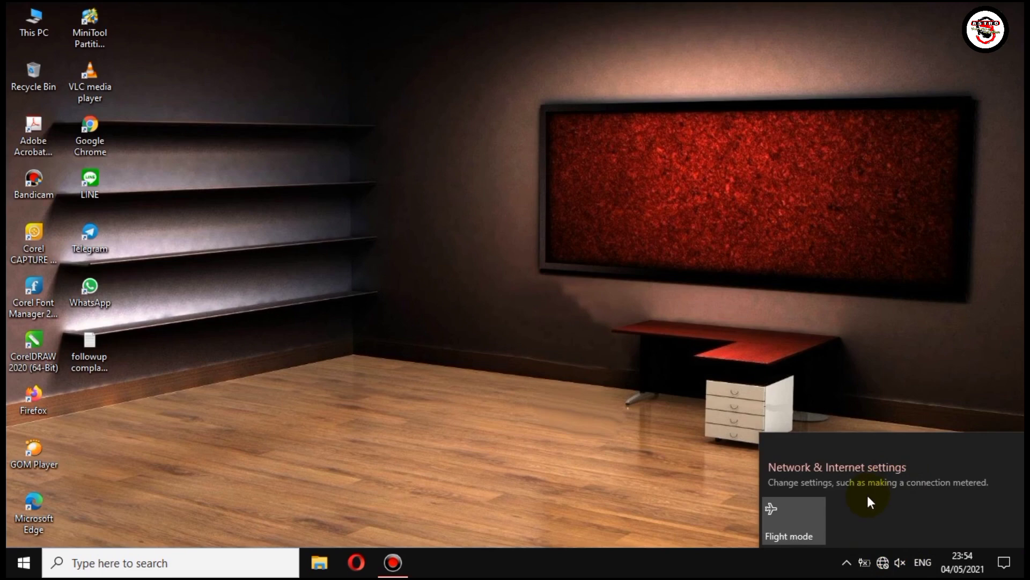
click(864, 394)
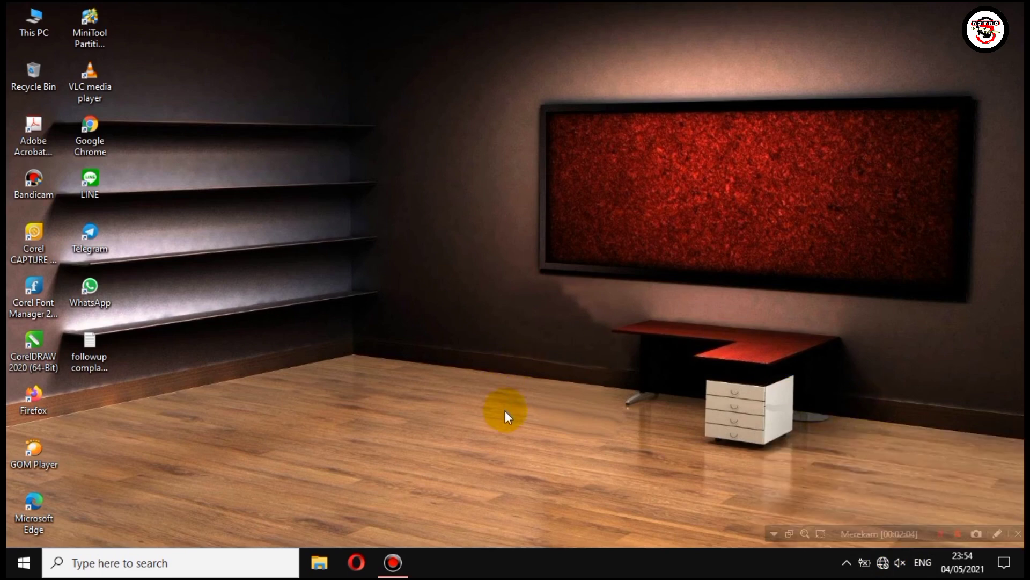
Step: Restart the computer
click(23, 561)
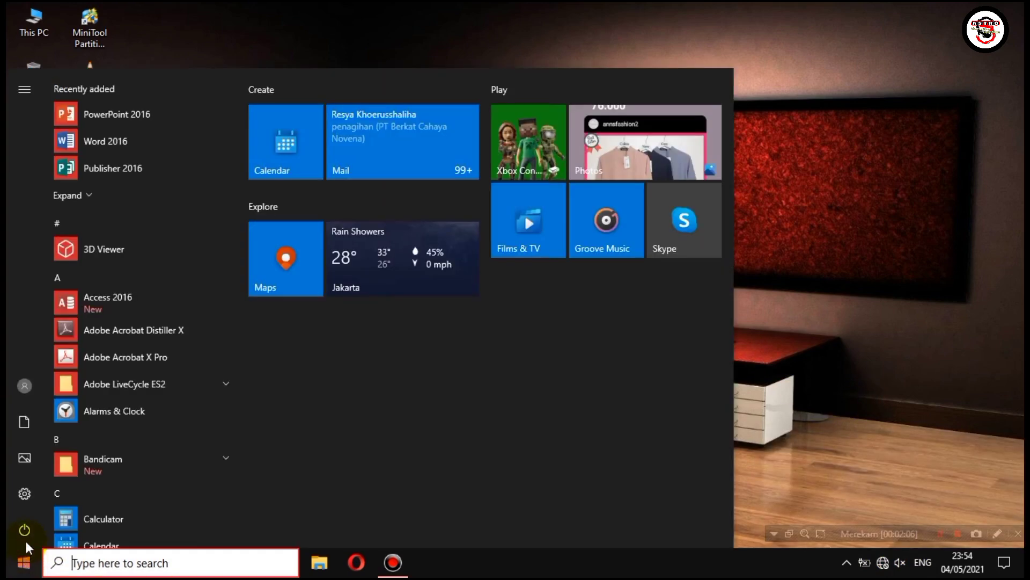
click(25, 532)
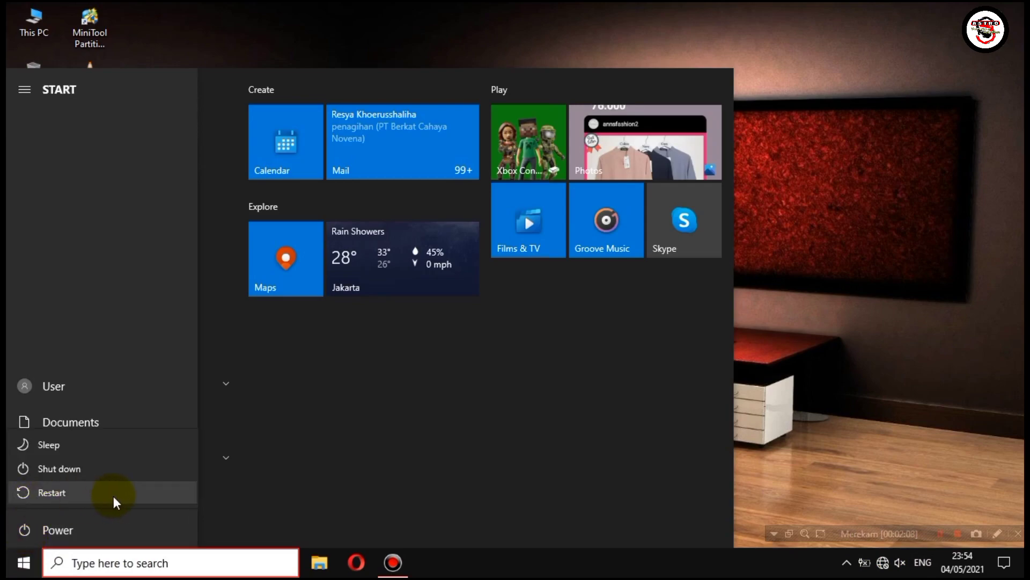
click(114, 497)
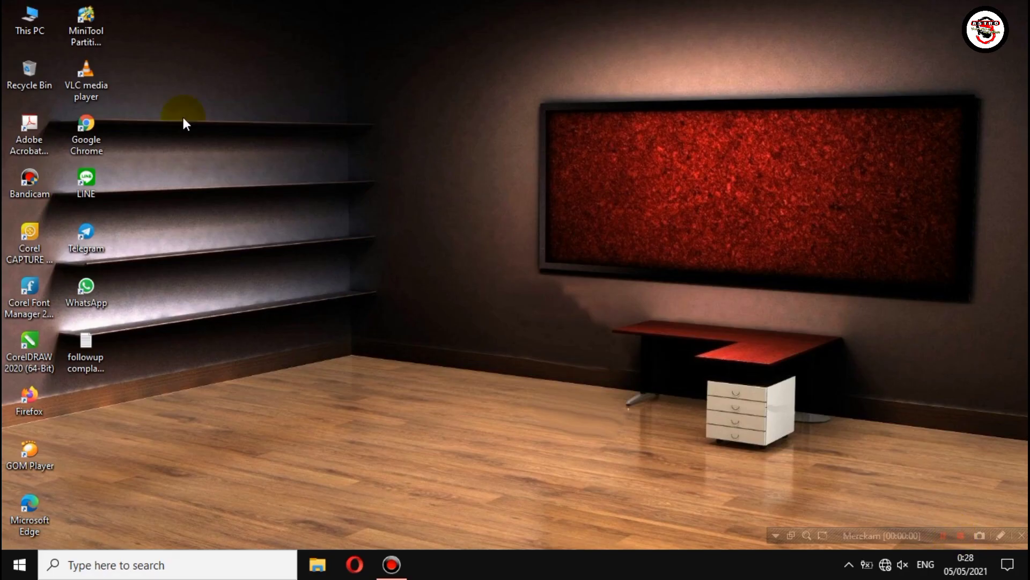
right_click(413, 145)
click(471, 187)
right_click(470, 186)
click(505, 220)
right_click(505, 216)
click(538, 255)
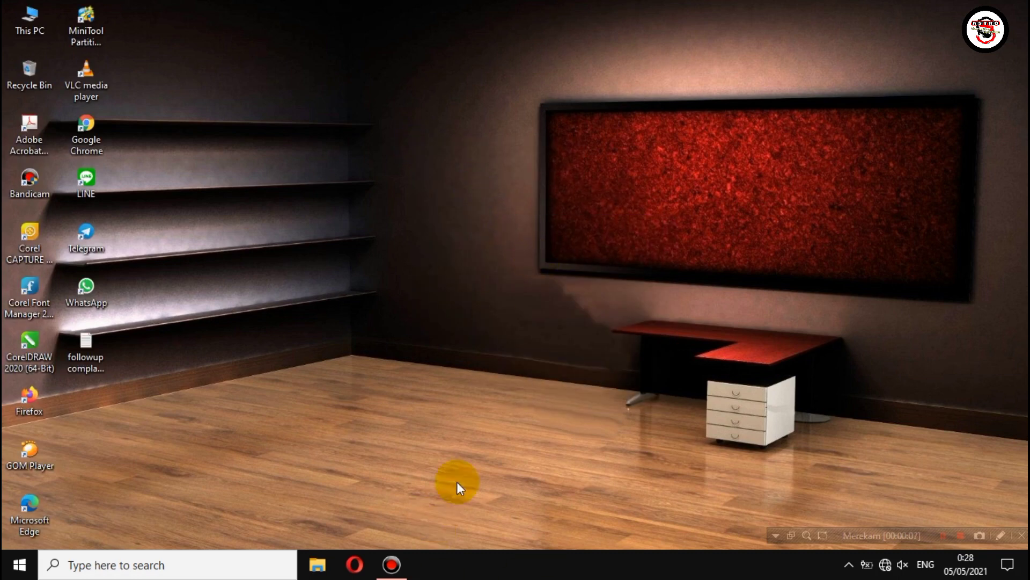
right_click(472, 380)
click(513, 229)
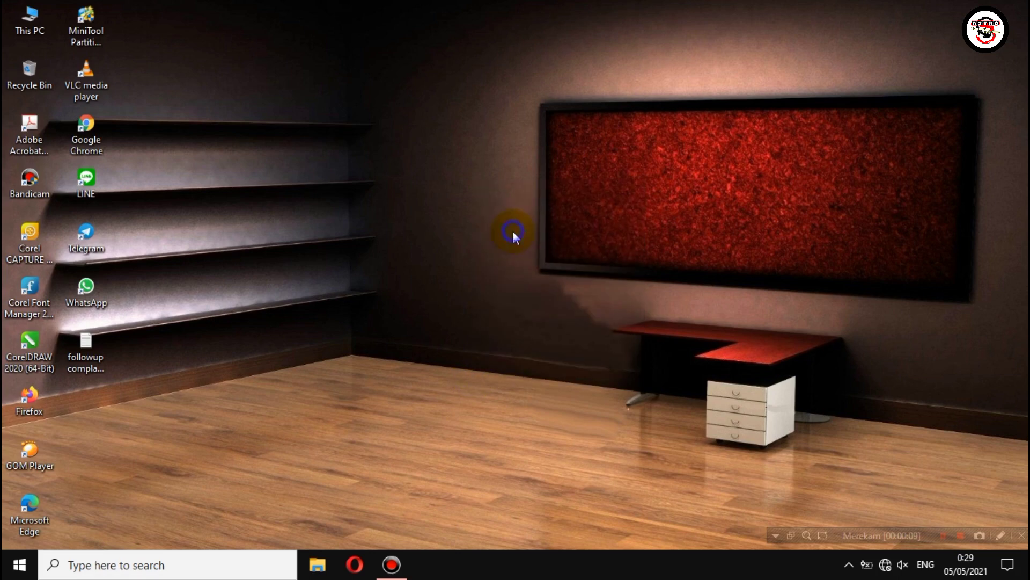
Step: Check which Wi-Fi networks are available and refresh the desktop
right_click(513, 230)
click(580, 271)
click(886, 566)
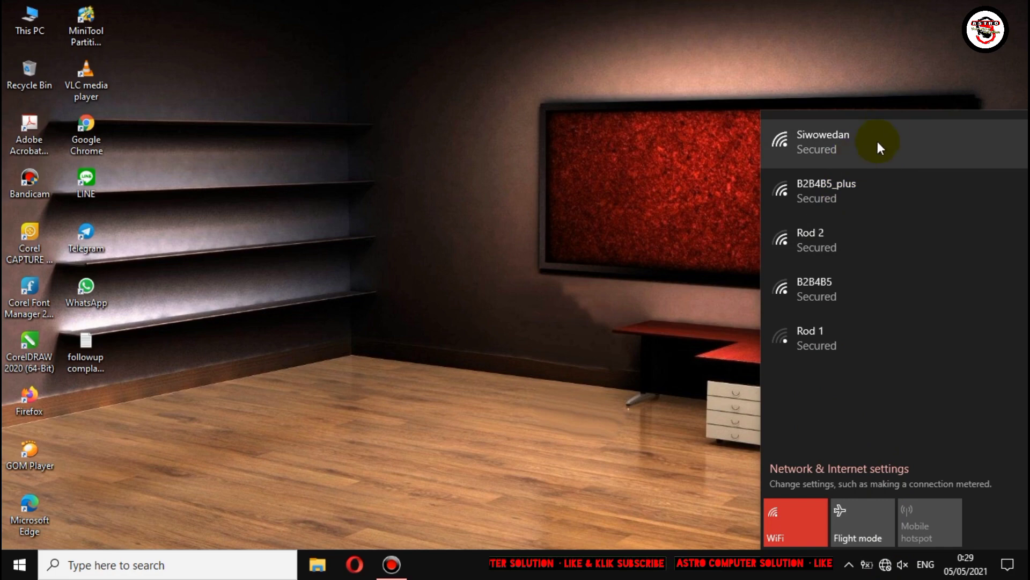
click(625, 142)
click(689, 185)
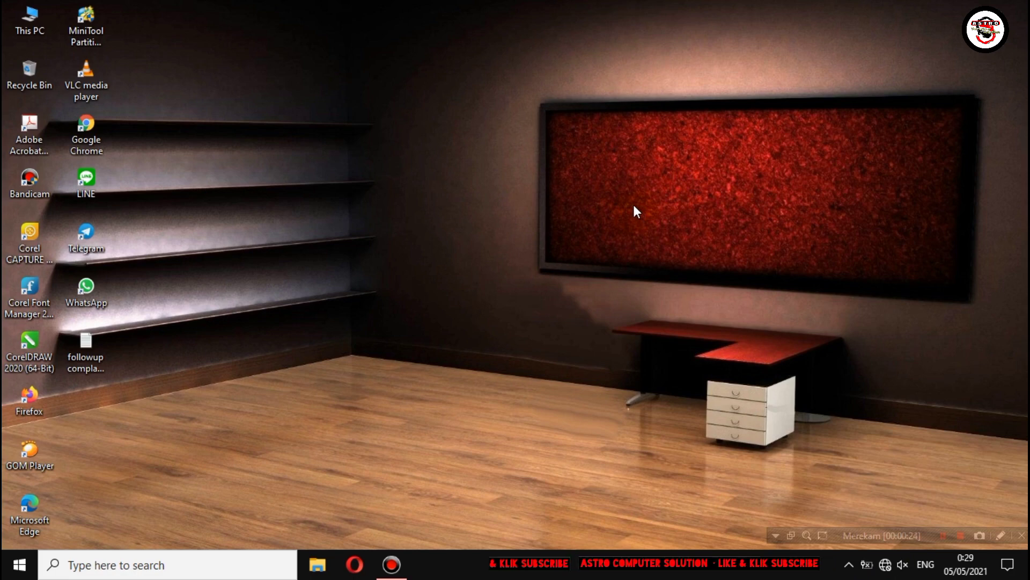
right_click(576, 176)
click(612, 219)
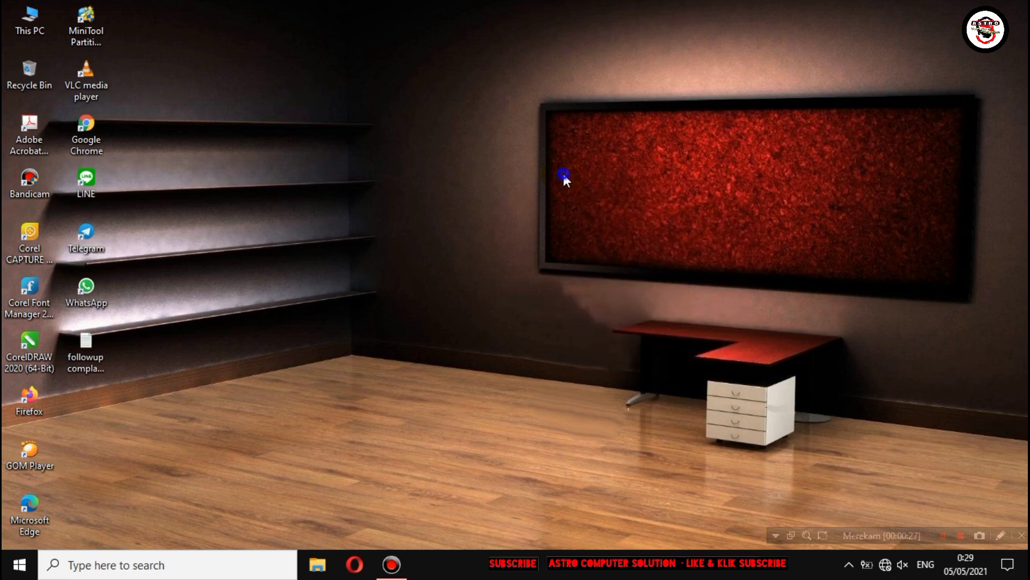
right_click(563, 174)
click(601, 215)
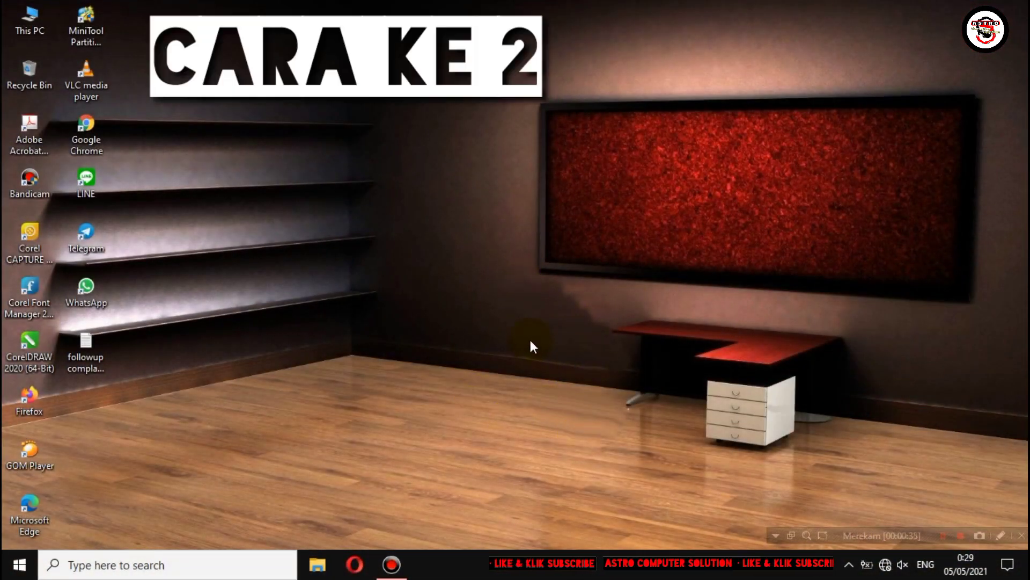
Step: Connect to the Siwowedan Wi-Fi network by entering its network security key
click(888, 572)
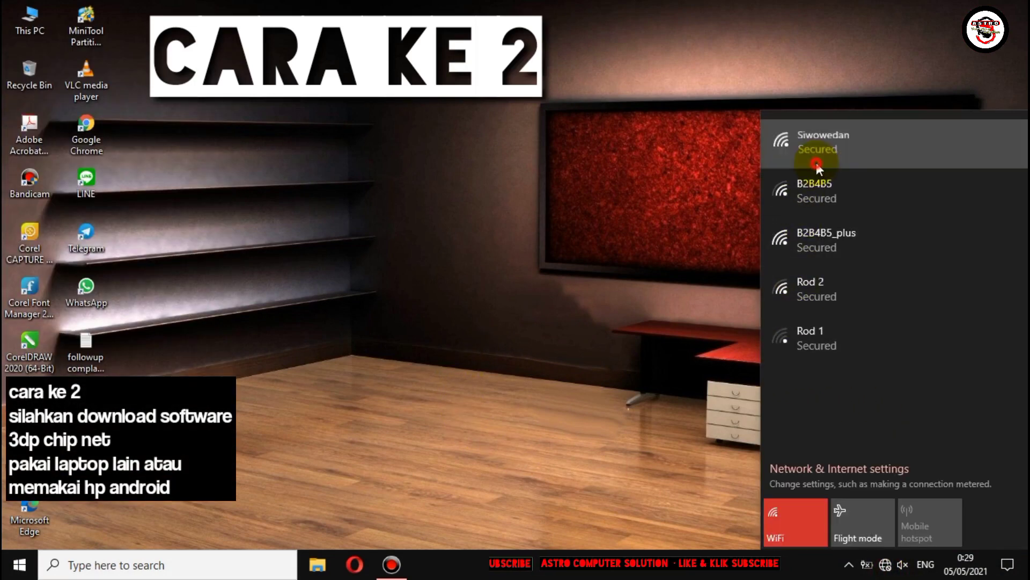
click(816, 162)
click(838, 178)
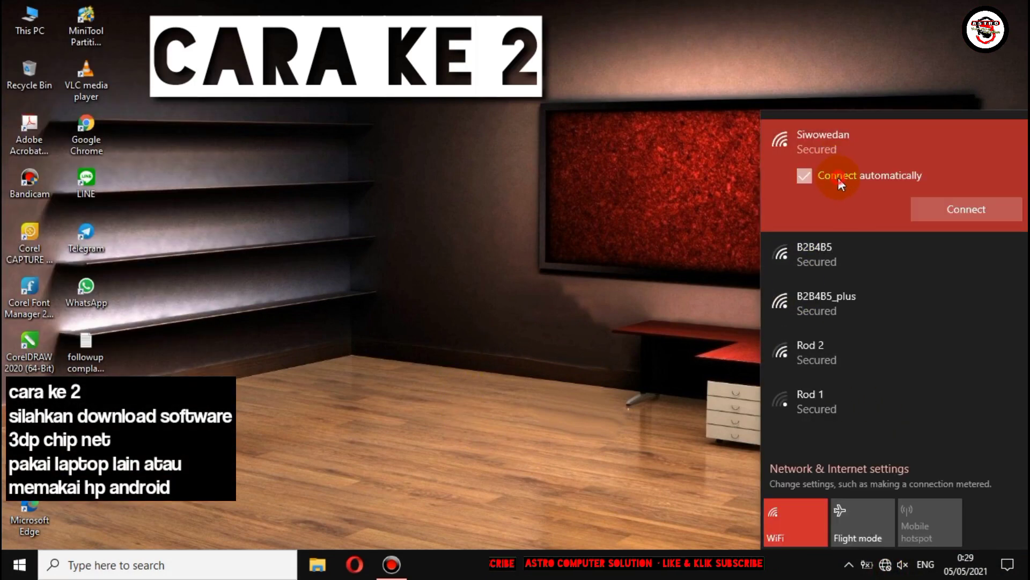
click(888, 175)
click(927, 210)
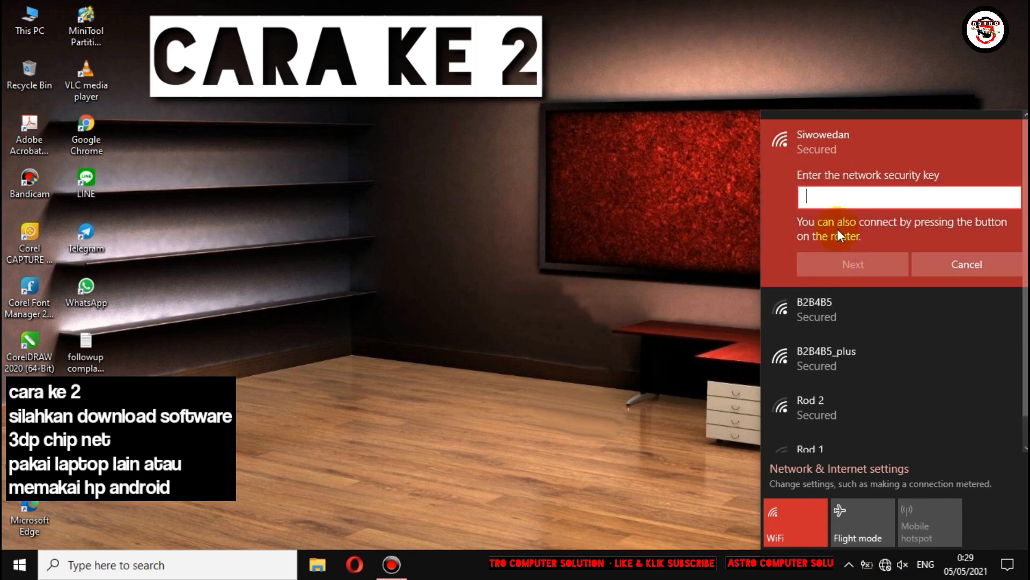
text(••)
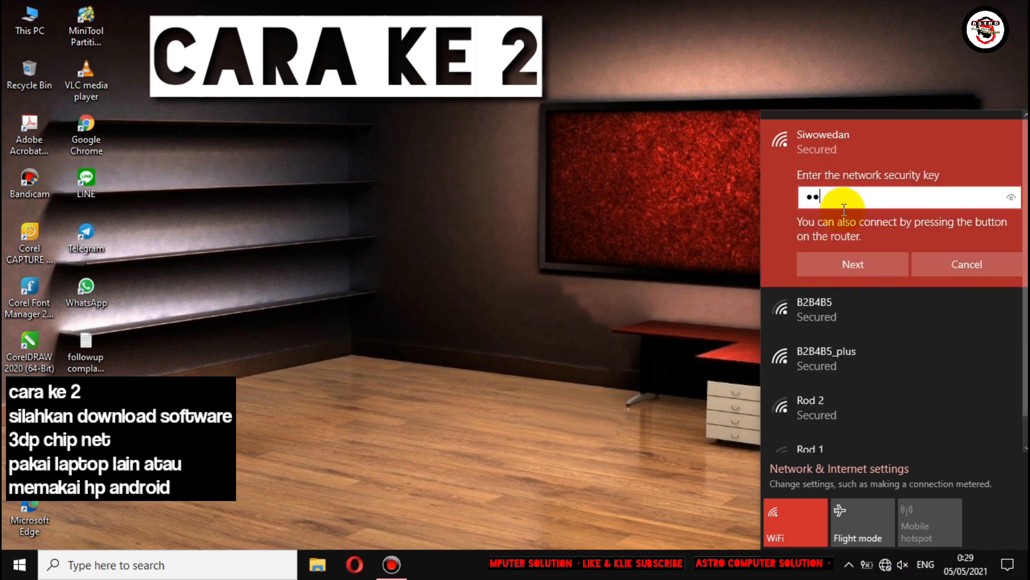
text(•••••)
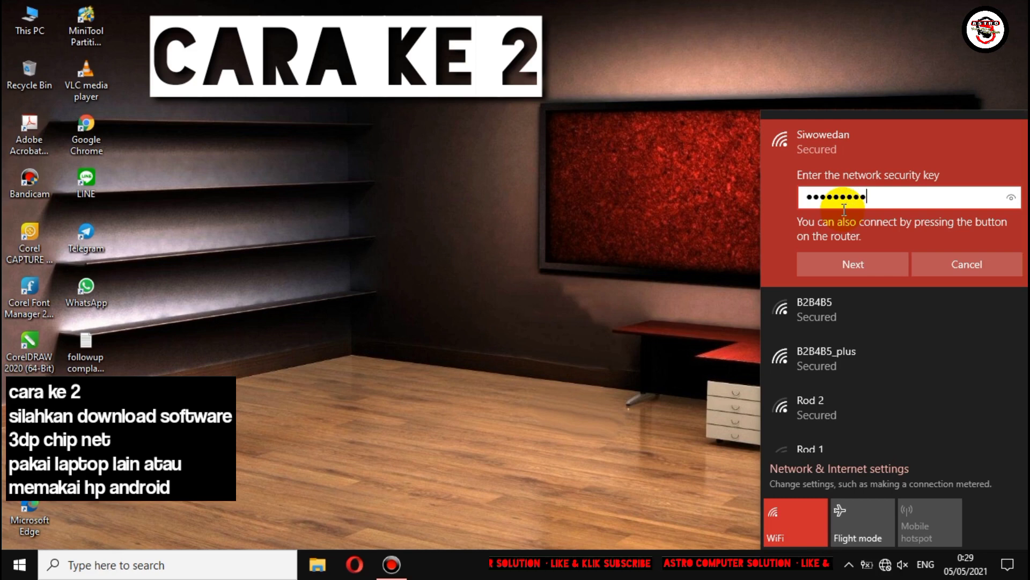
click(848, 259)
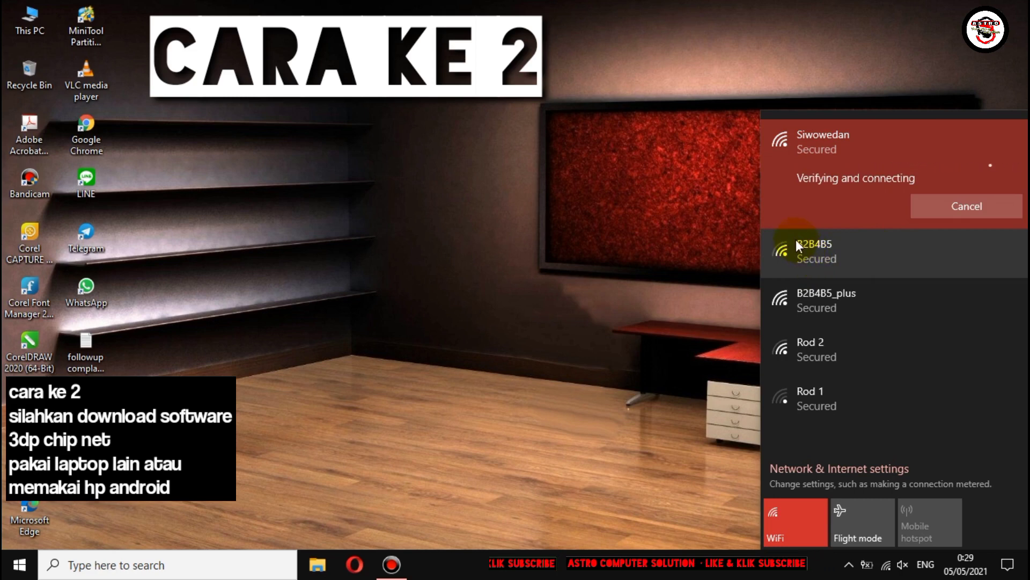
click(500, 245)
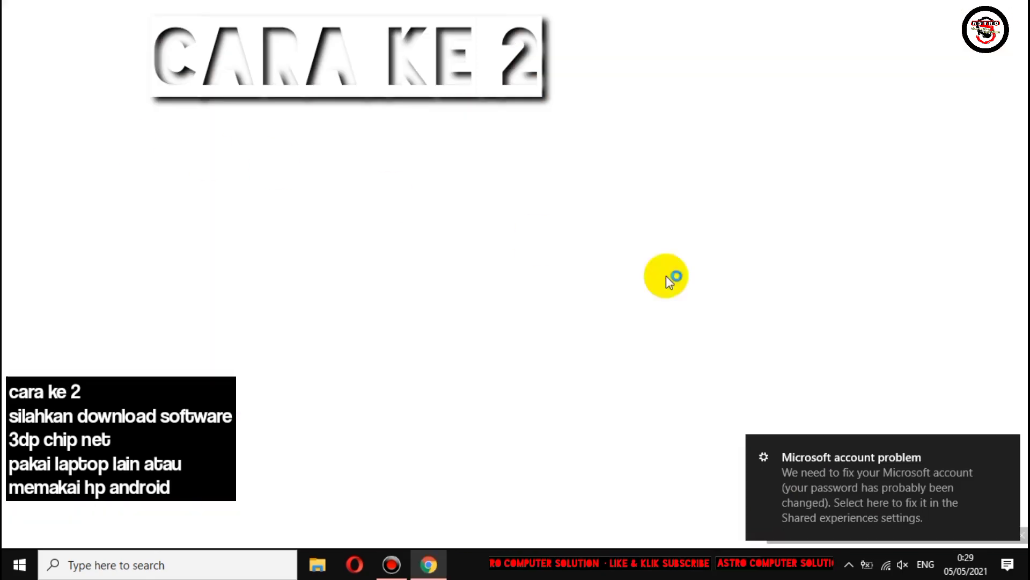
Step: Switch to Google Chrome, search for "3dp chip" and open the 3DP Chip website
click(1005, 447)
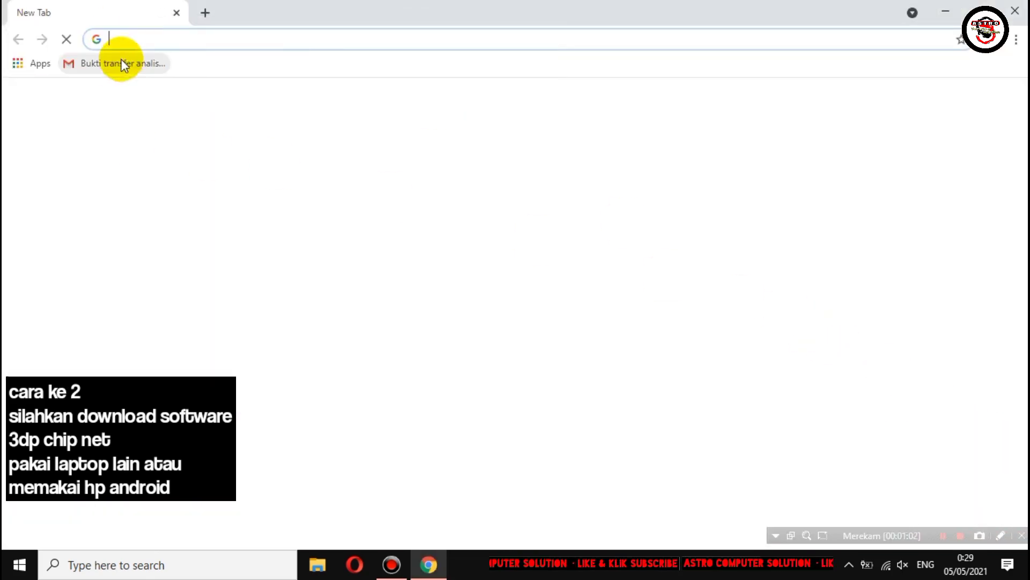
click(167, 35)
text(3dp)
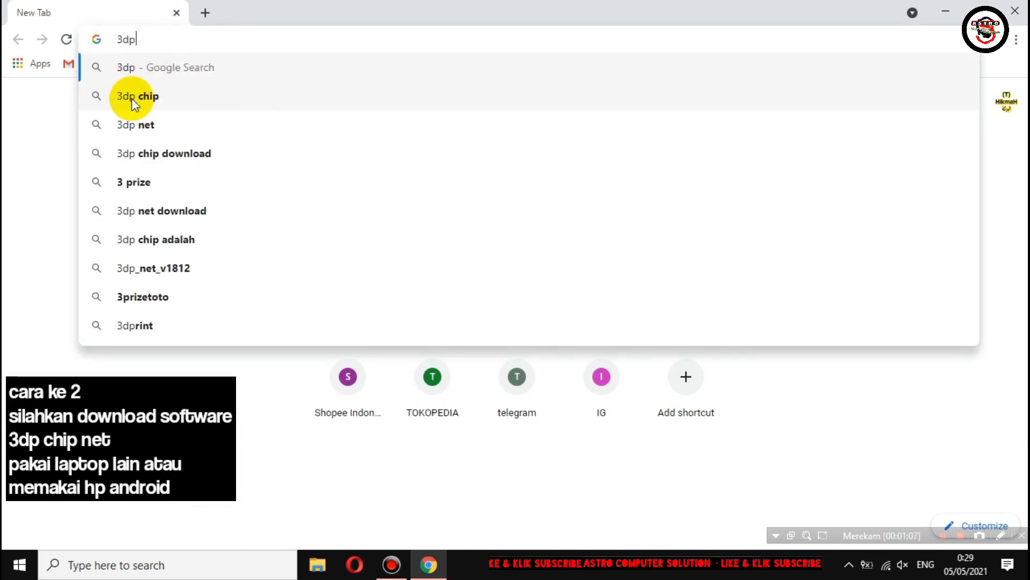
click(141, 97)
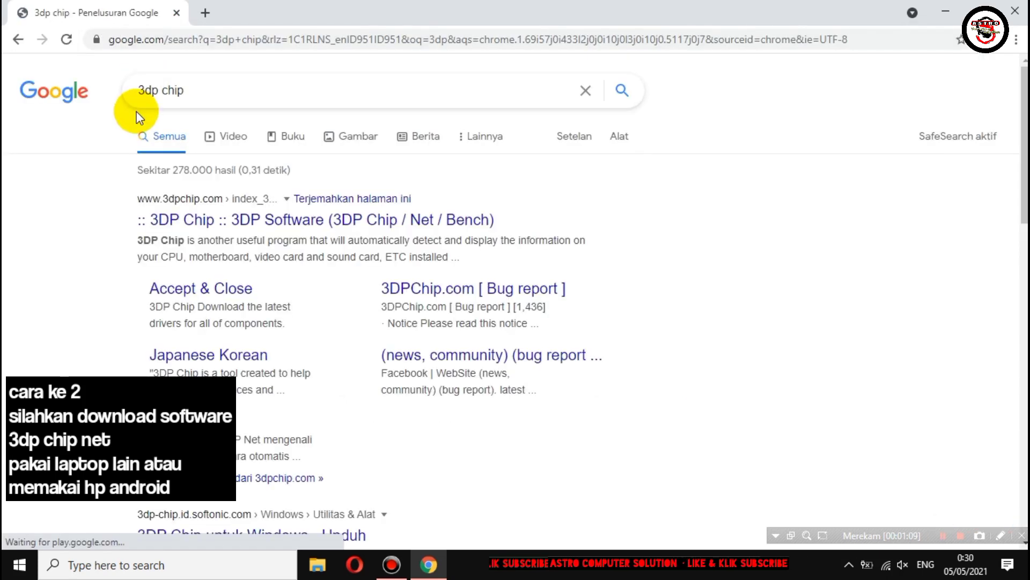
click(328, 224)
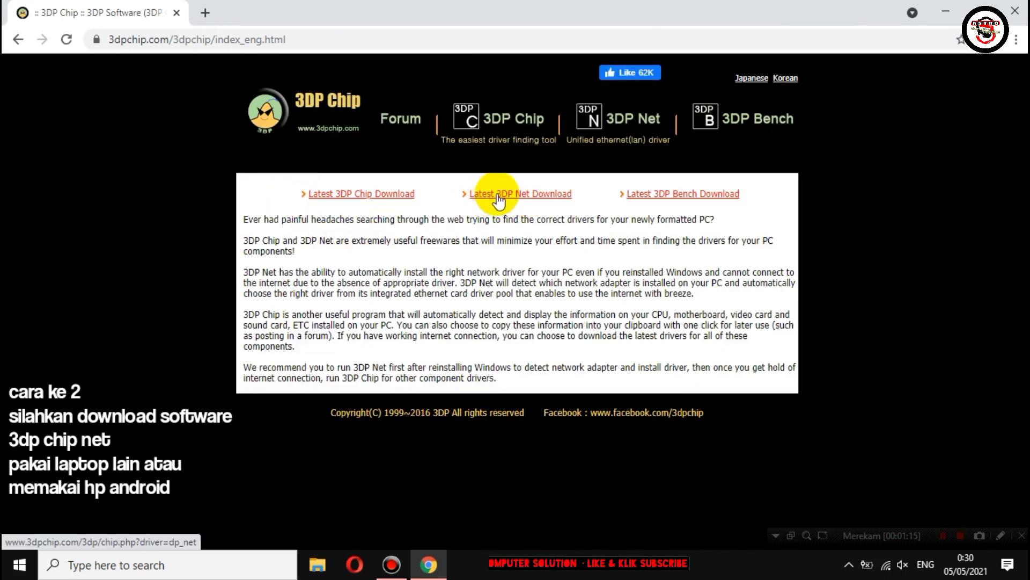
Step: Download the latest 3DP Net for Windows 7/8/8.1/10 & Server2008R2~ and close the browser
click(520, 196)
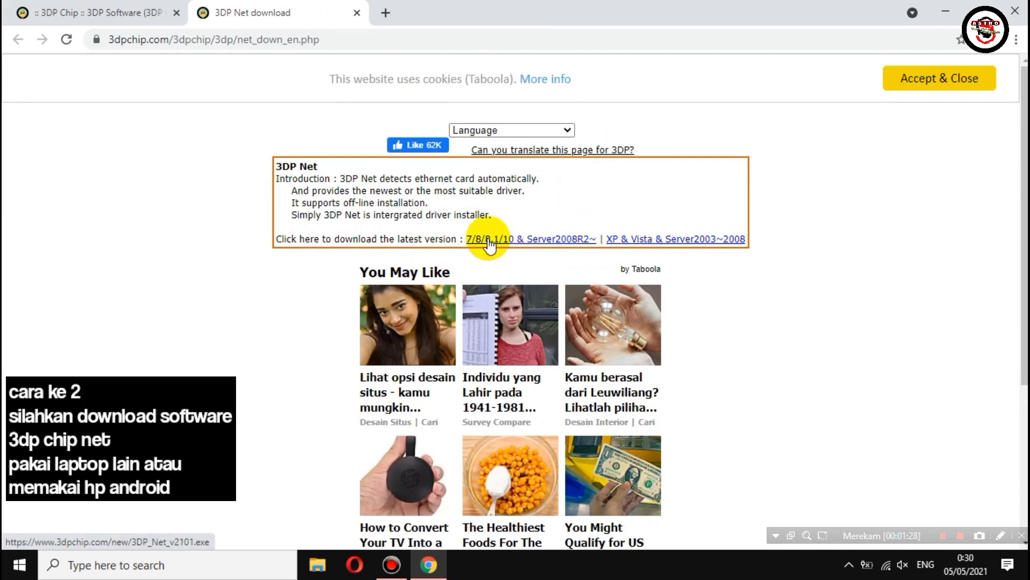
click(509, 243)
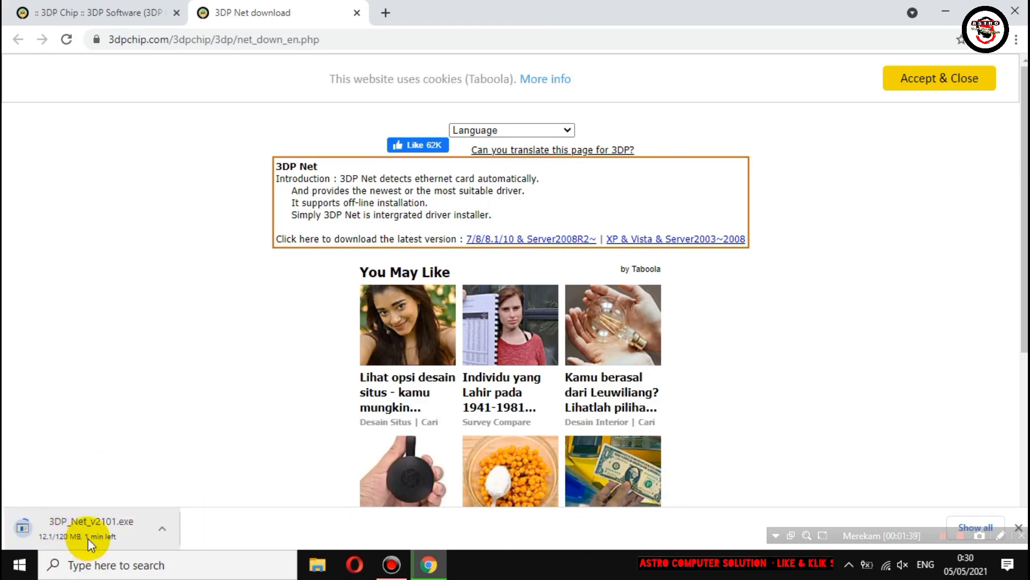
click(943, 535)
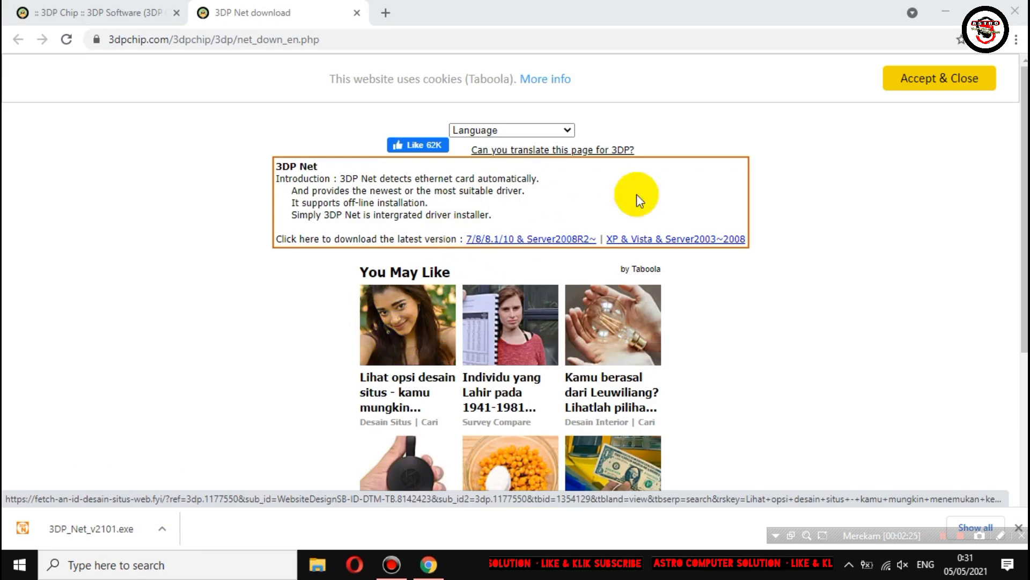
click(1015, 10)
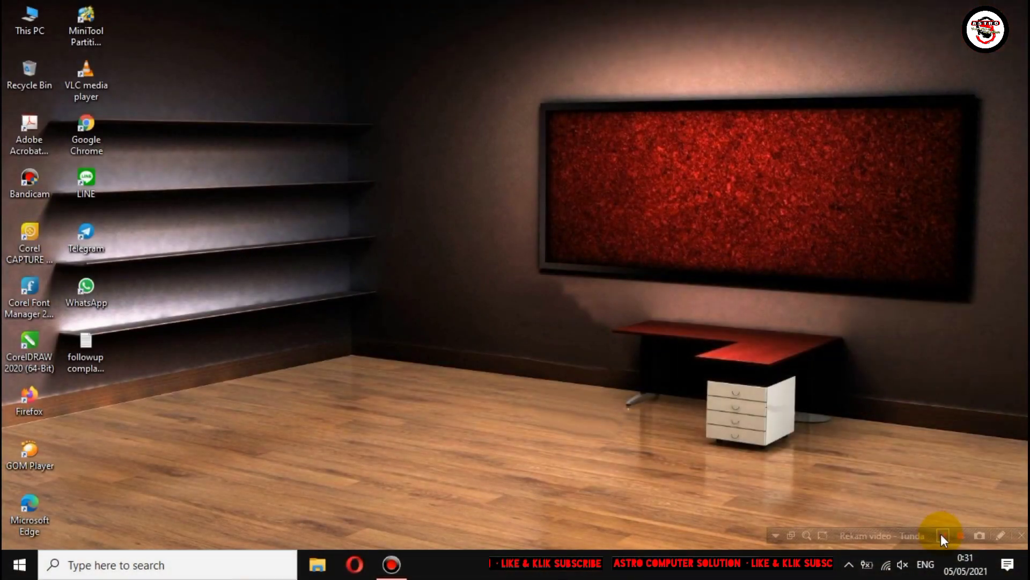
click(941, 535)
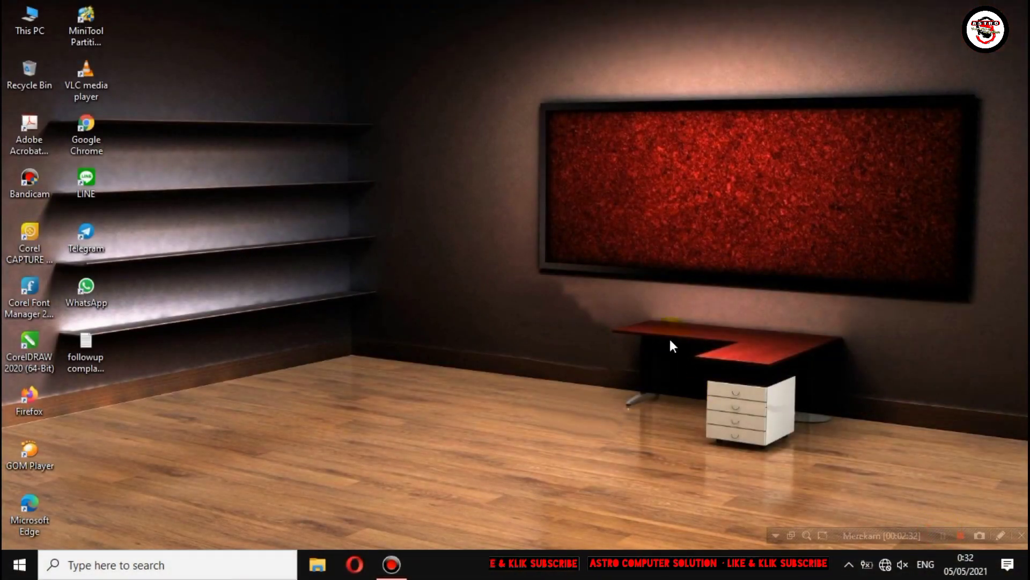
Step: Refresh the desktop and check whether any Wi-Fi networks are available
right_click(510, 314)
click(542, 360)
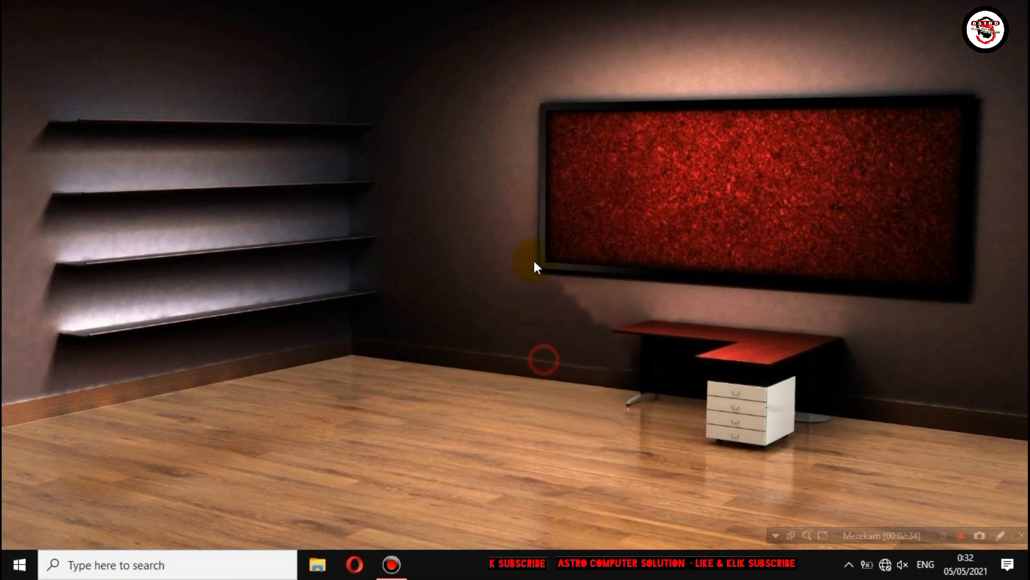
right_click(534, 261)
click(565, 304)
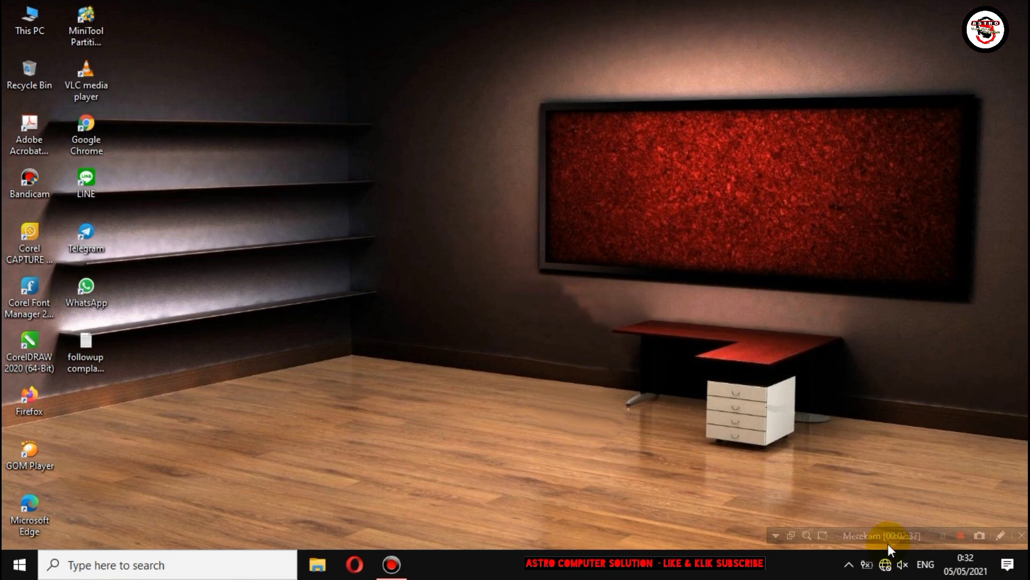
click(884, 568)
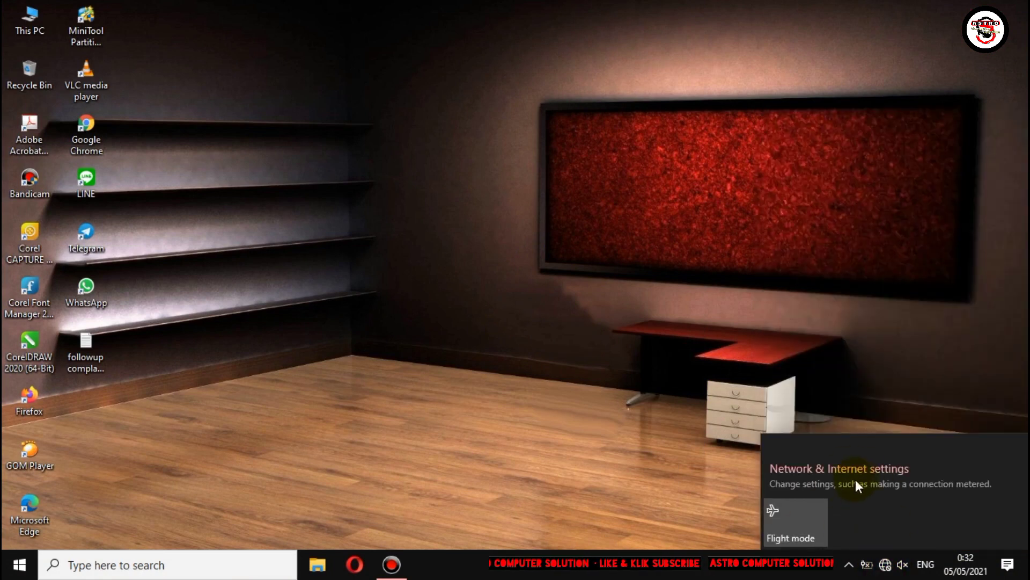
click(650, 426)
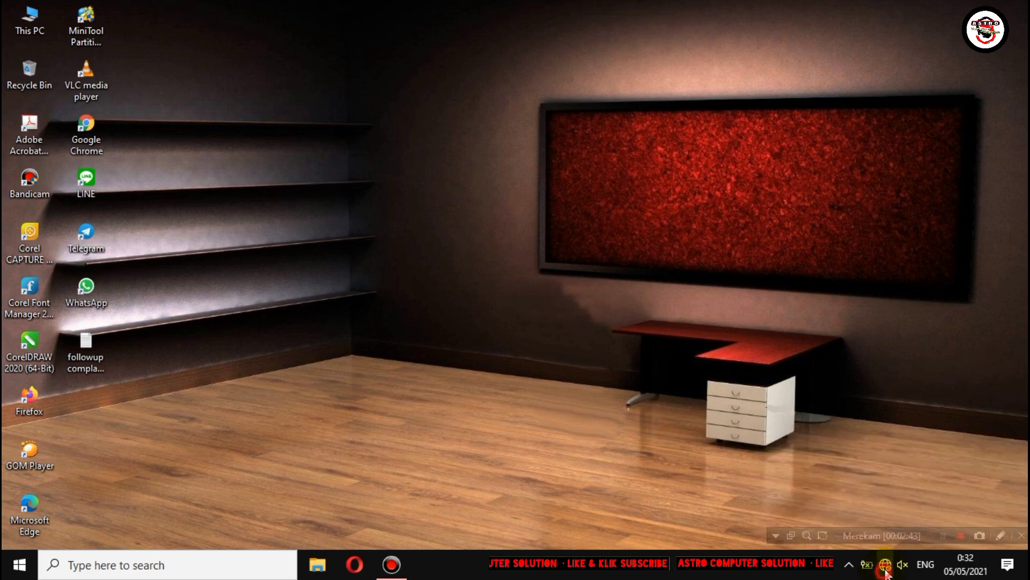
click(885, 565)
click(714, 454)
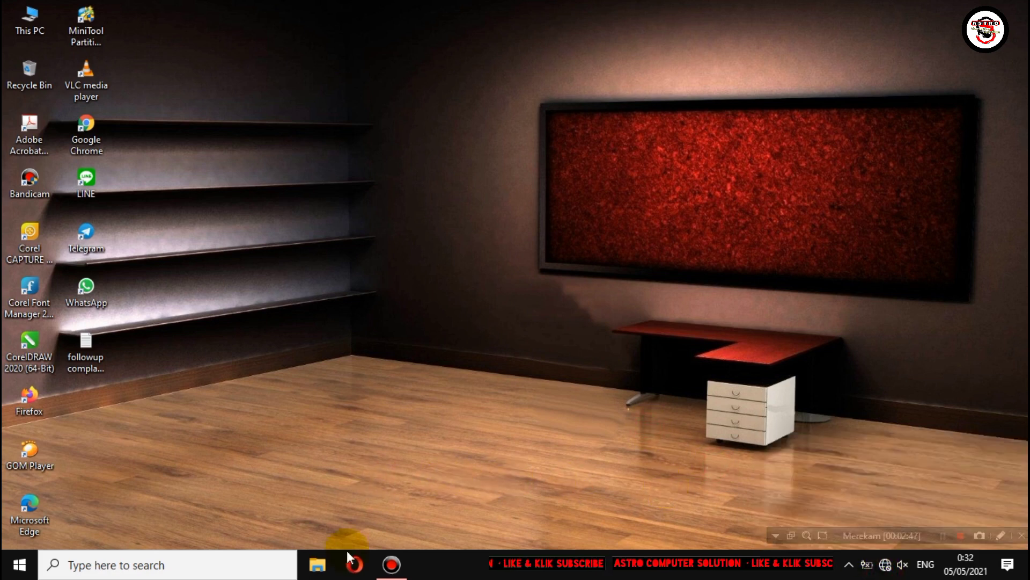
Step: Run 3DP_Net_v2101 from the Downloads folder as administrator
click(317, 564)
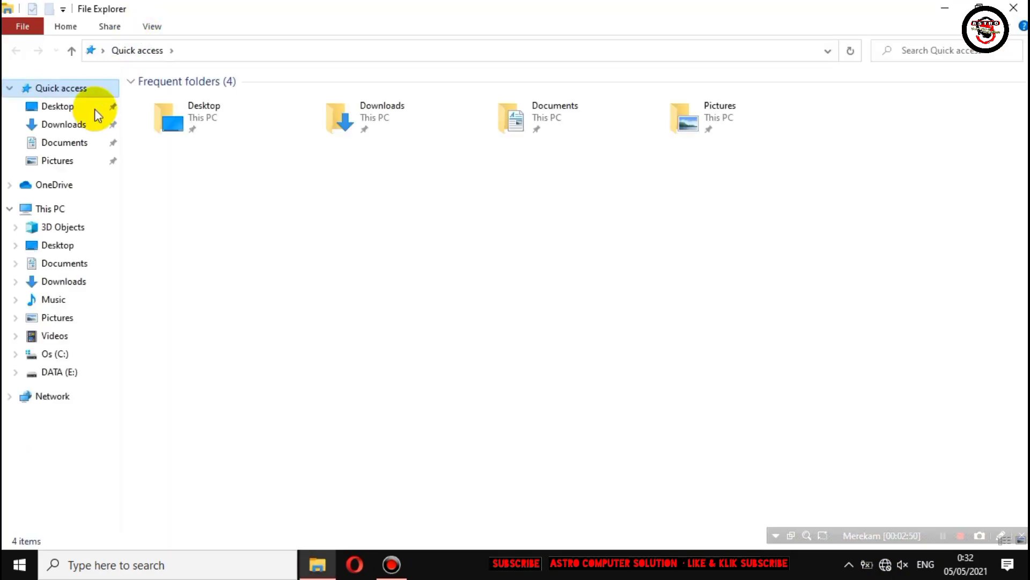
click(58, 124)
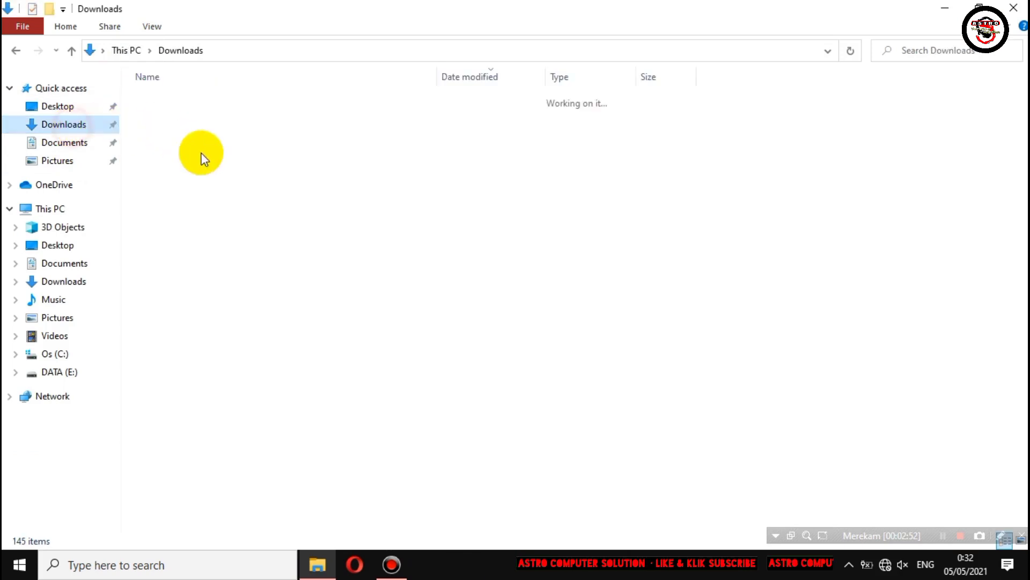
click(171, 120)
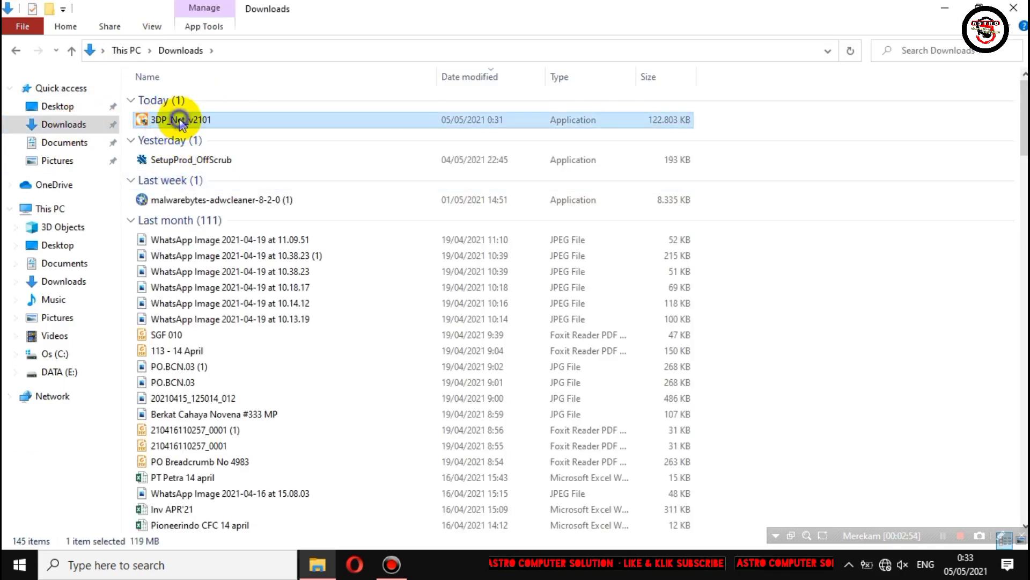
right_click(180, 120)
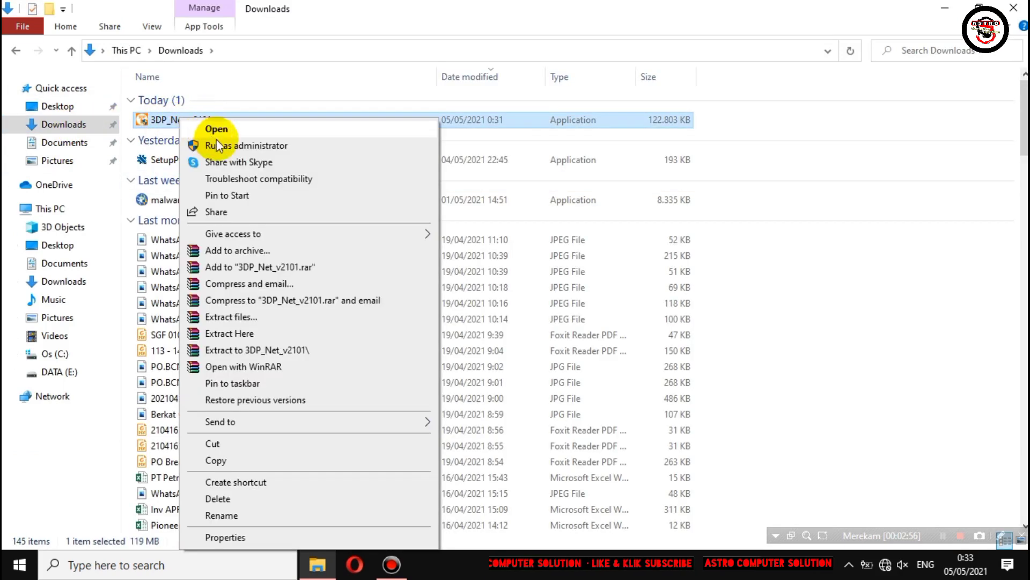
click(271, 145)
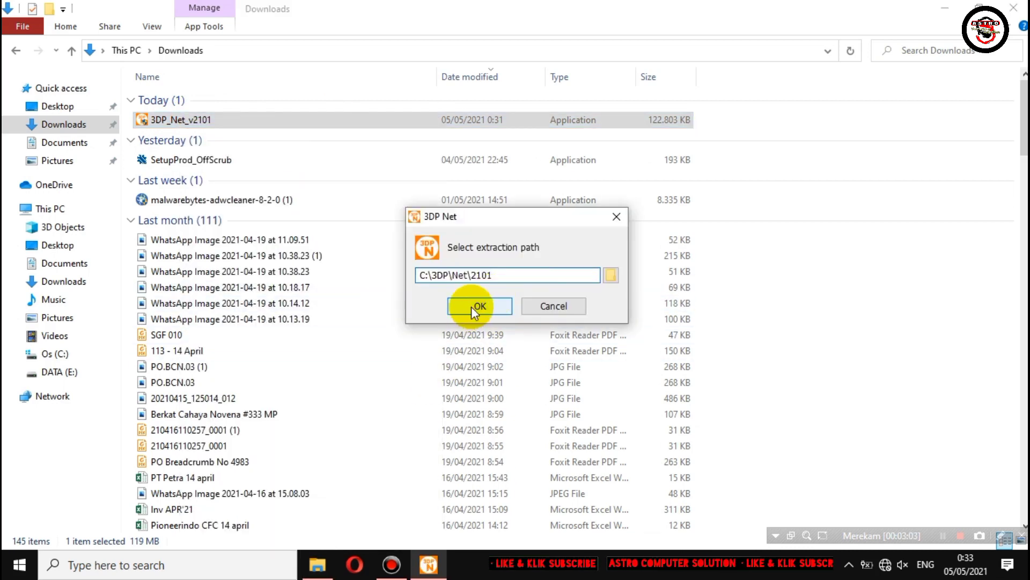
Step: Extract 3DP Net to C:\3DP\Net\2101 and close the Downloads folder window
click(472, 307)
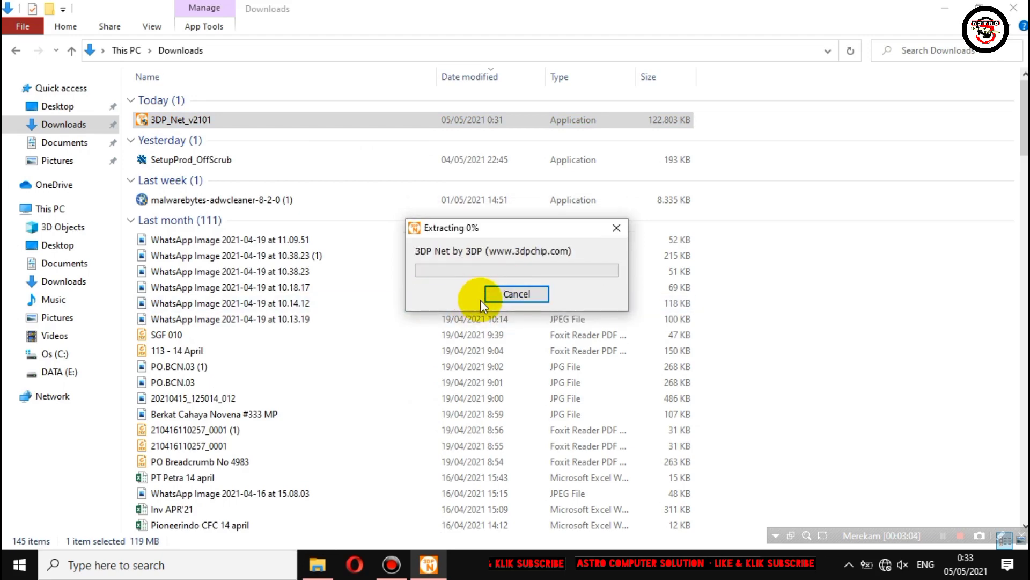
click(980, 6)
drag(535, 234, 535, 185)
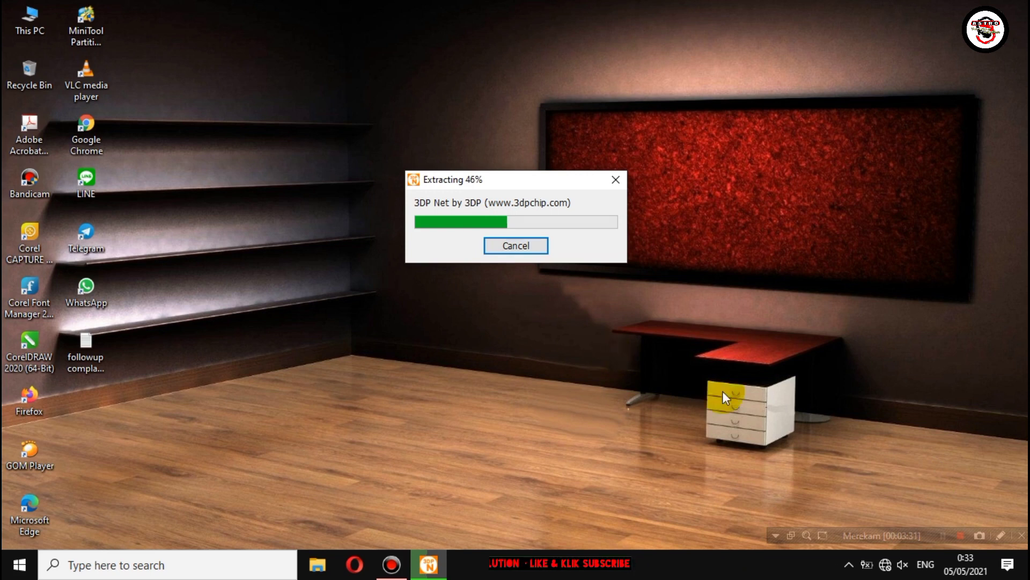
click(953, 536)
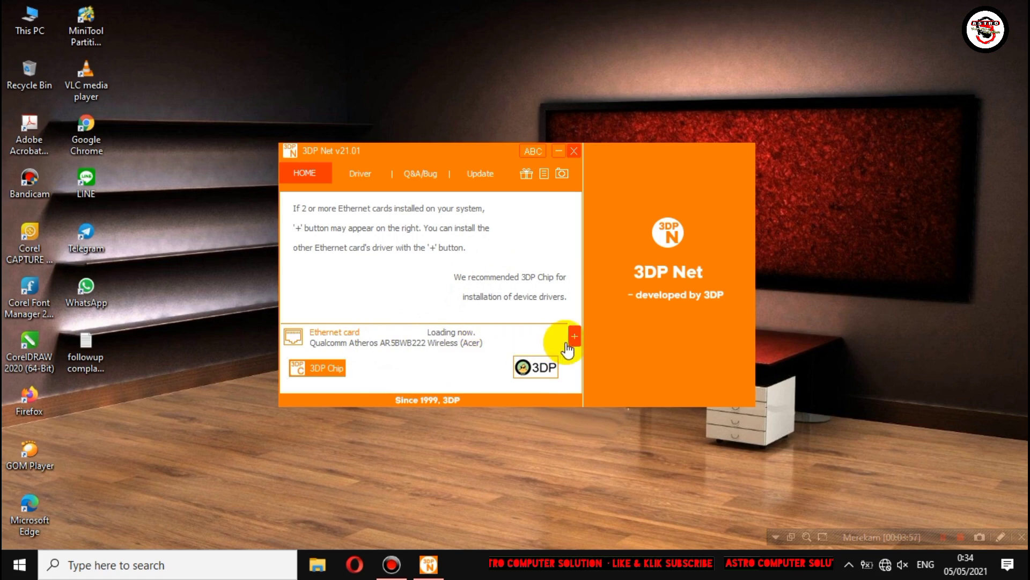
Step: Install the Qualcomm Atheros AR5BWB222 Wireless (Acer) driver from the Ethernet card list, finish the installation wizard and close 3DP Net
click(577, 344)
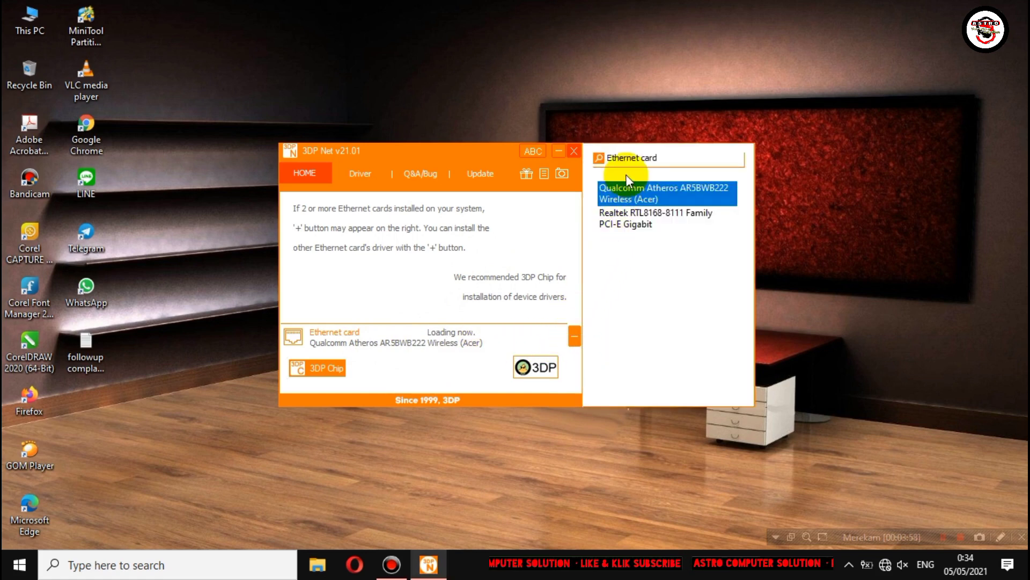
click(663, 224)
click(656, 196)
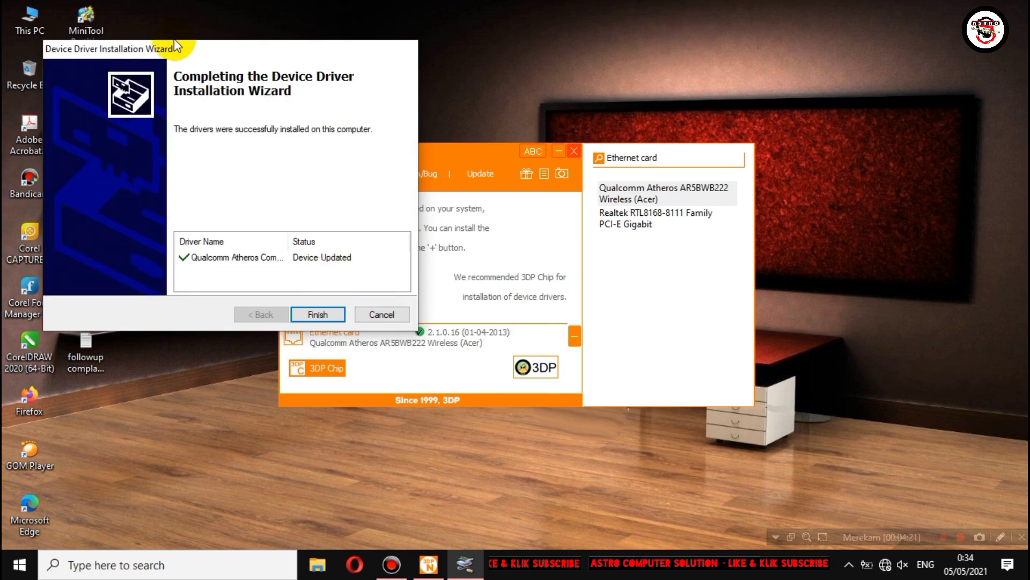
click(318, 316)
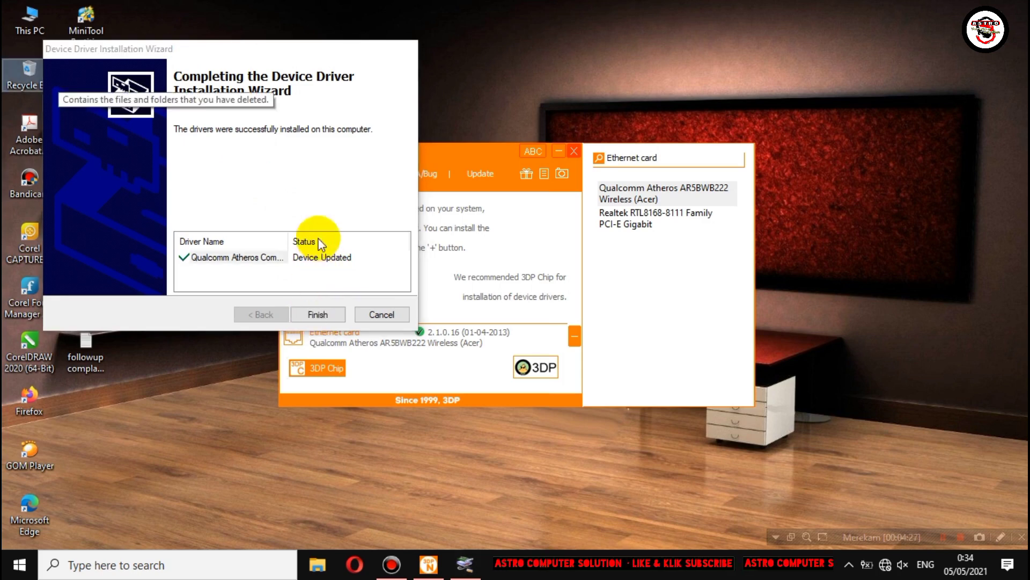
click(309, 315)
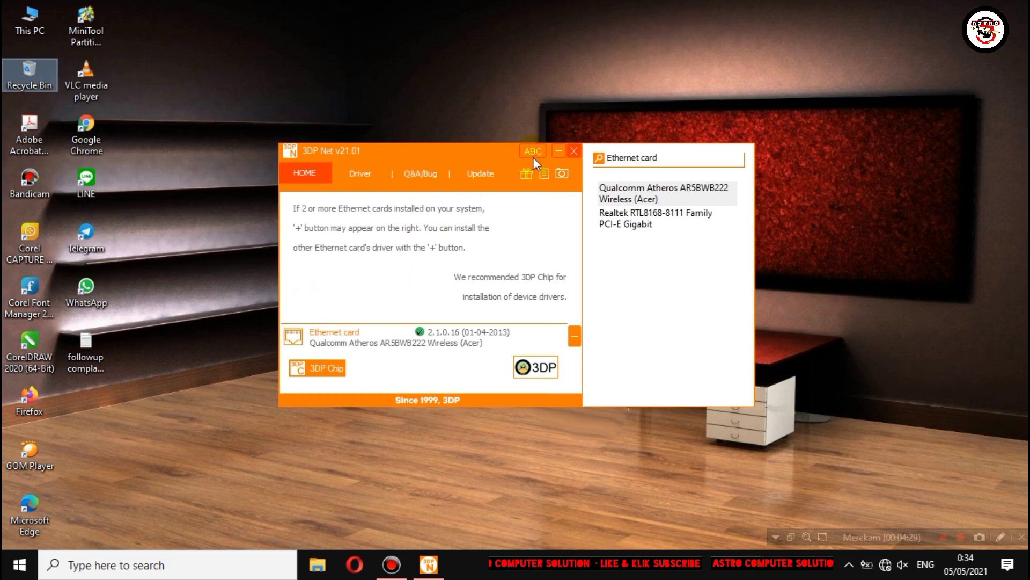
click(573, 152)
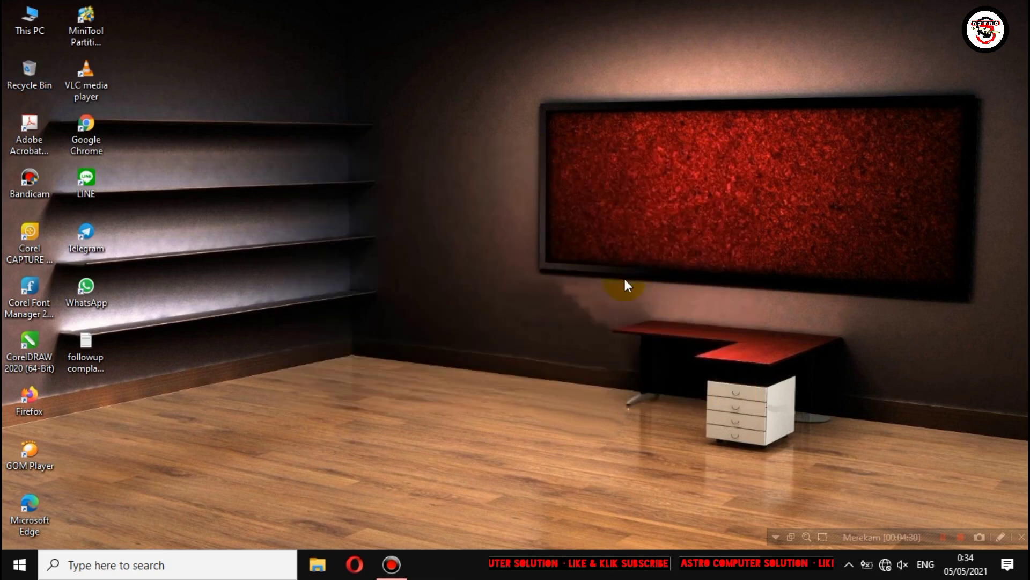
Step: Check the available Wi-Fi networks, view the connection options for Siwowedan, and close the network list
click(886, 566)
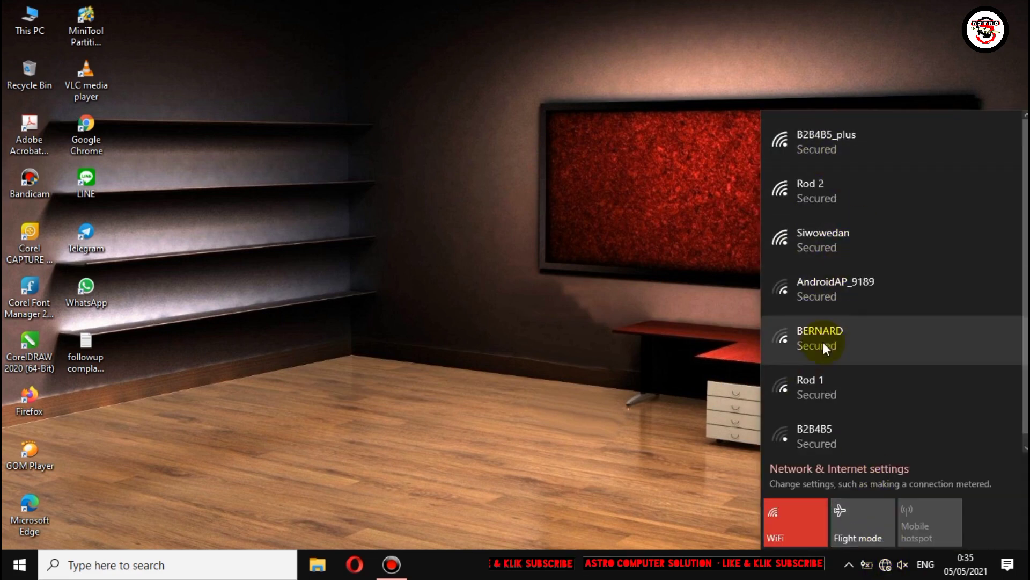
click(829, 236)
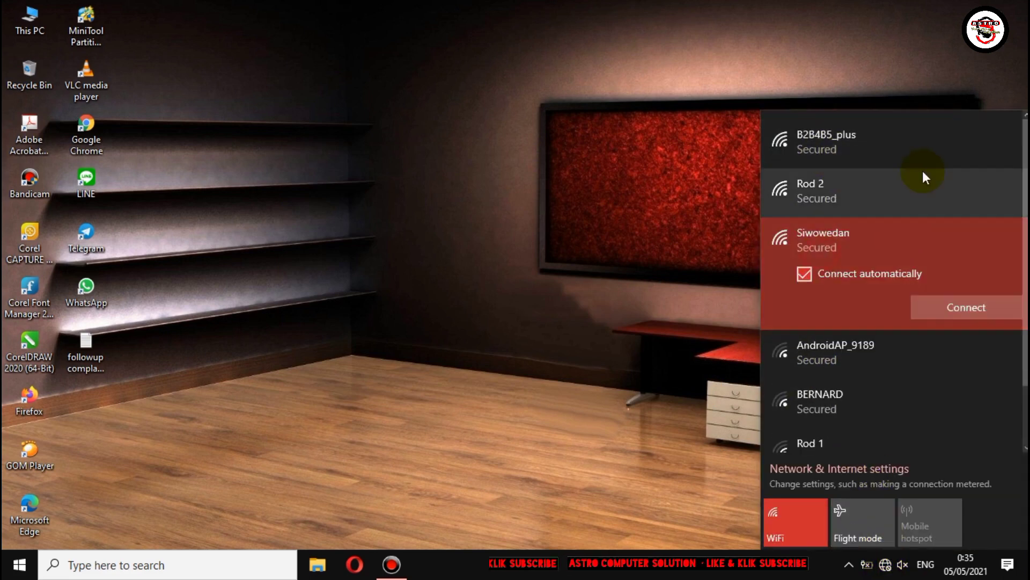
click(669, 271)
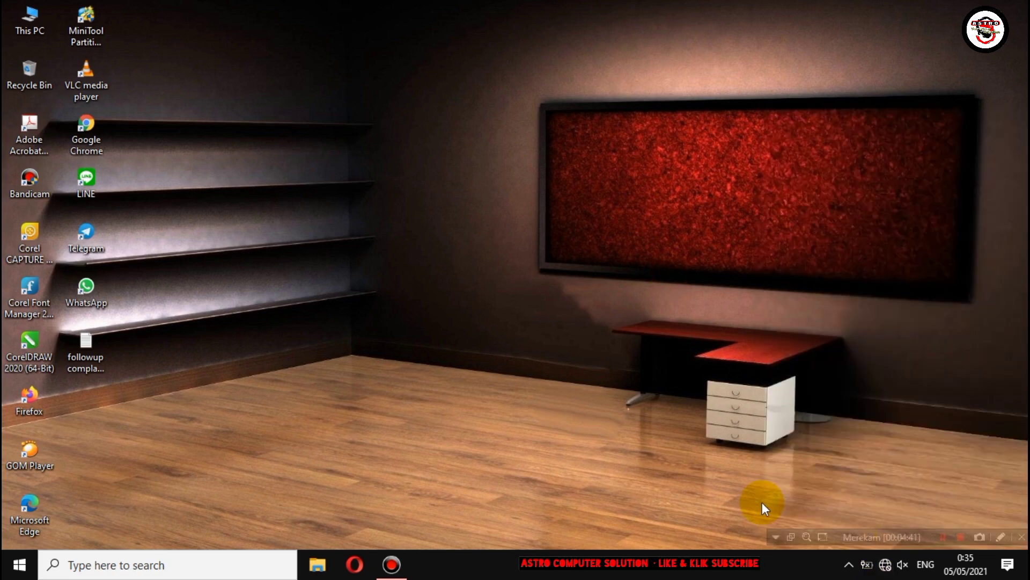
Step: Refresh the desktop four times
right_click(541, 200)
click(573, 239)
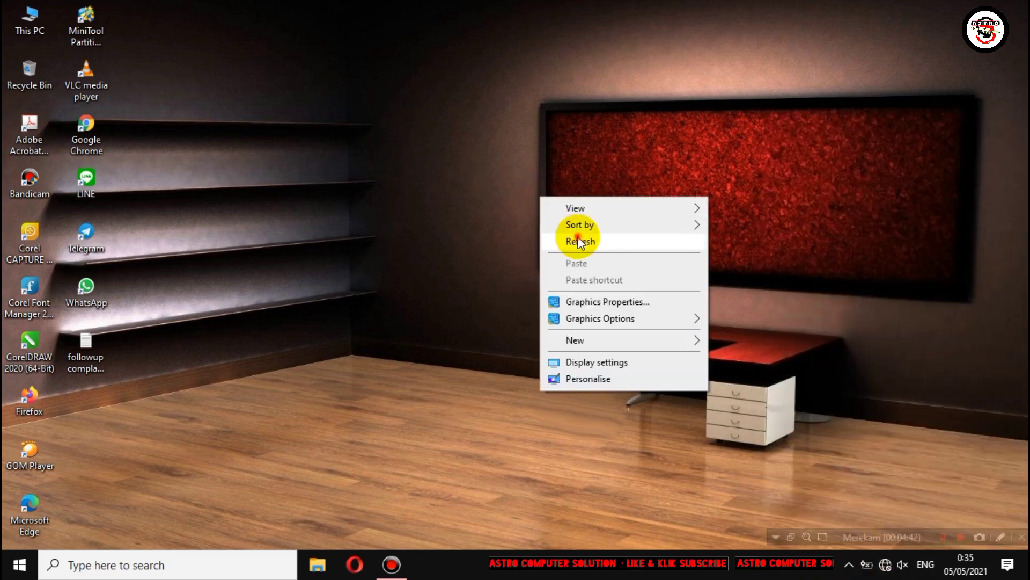
right_click(440, 261)
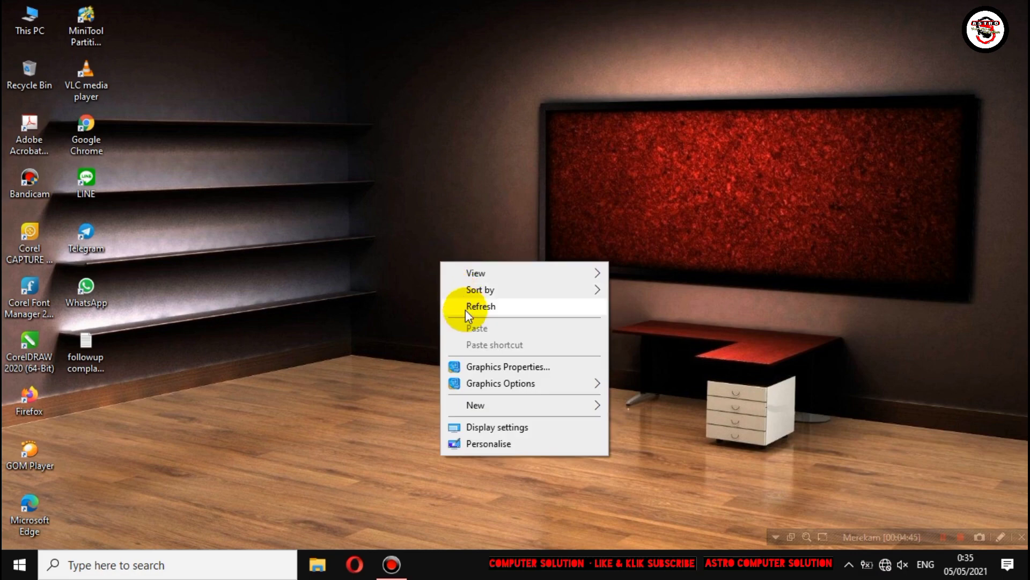
click(470, 302)
right_click(440, 326)
click(480, 368)
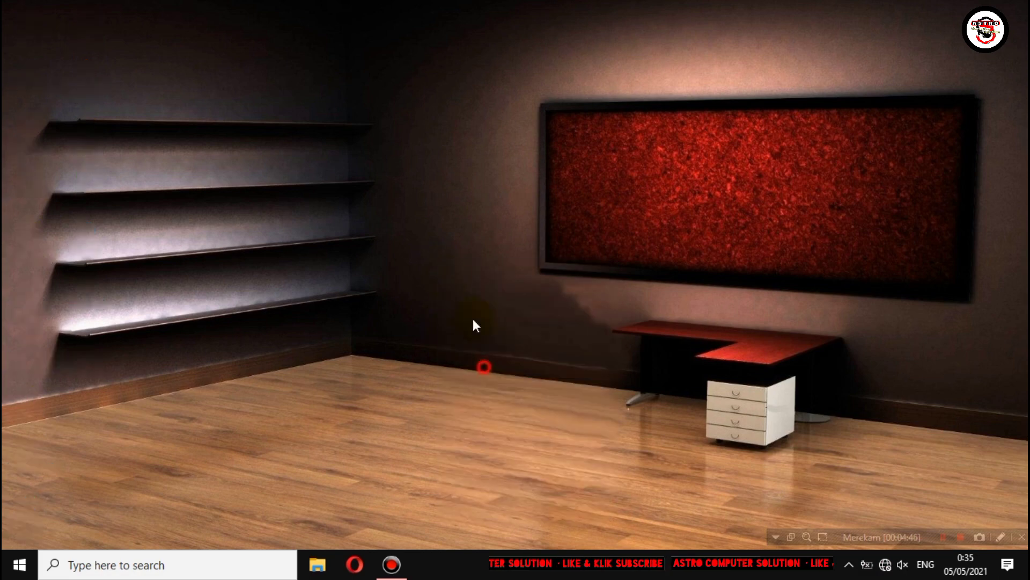
right_click(446, 292)
click(481, 333)
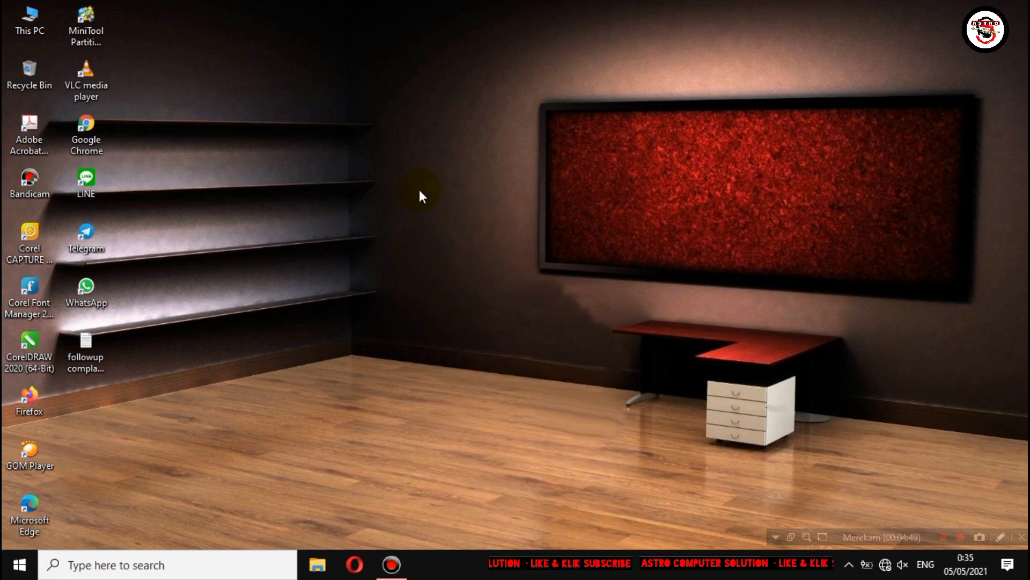